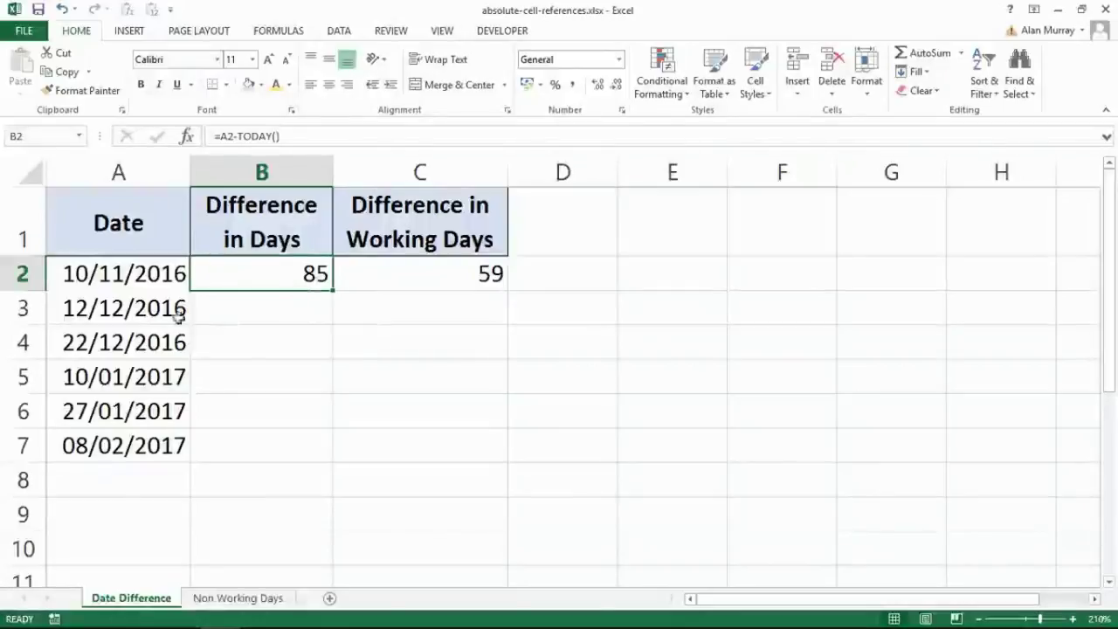
# - Copy the =A2-TODAY() formula from B2 down to B7, giving 117, 127, 146, 163 and 175 days
pyautogui.moveTo(172, 316); pyautogui.dragTo(155, 436)
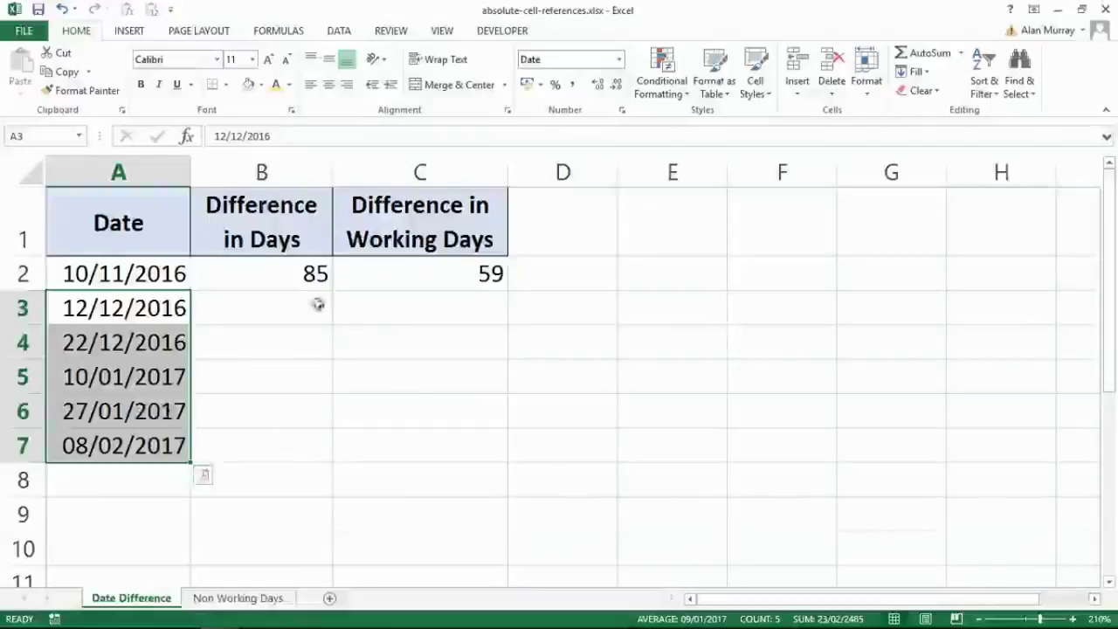
pyautogui.click(274, 281)
pyautogui.doubleClick(274, 280)
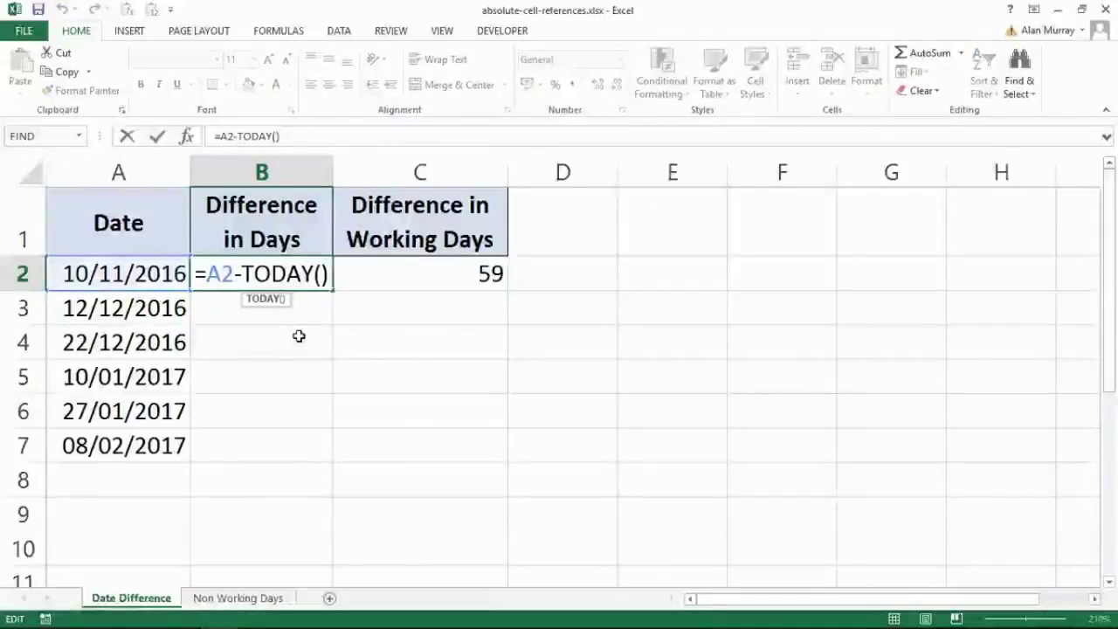
pyautogui.press('Escape')
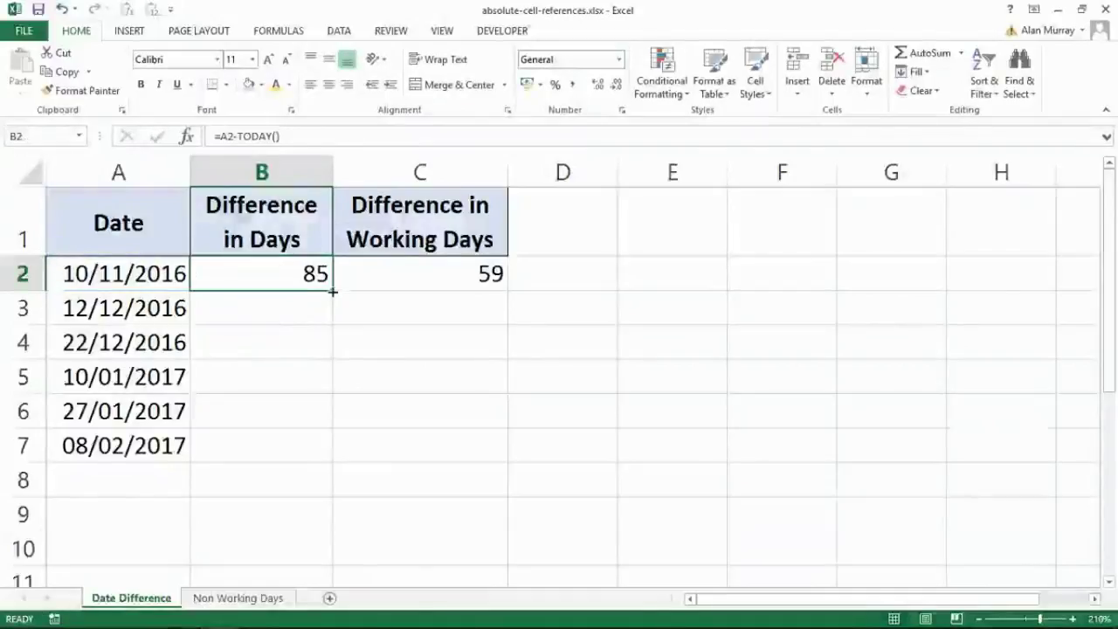
pyautogui.moveTo(333, 292); pyautogui.dragTo(313, 450)
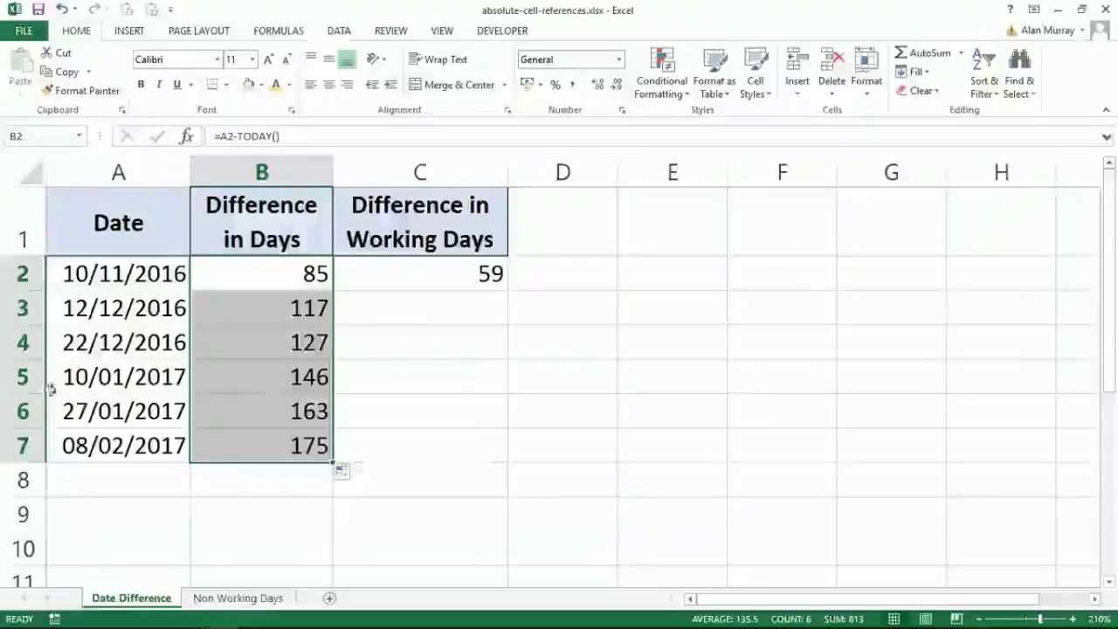
pyautogui.click(23, 376)
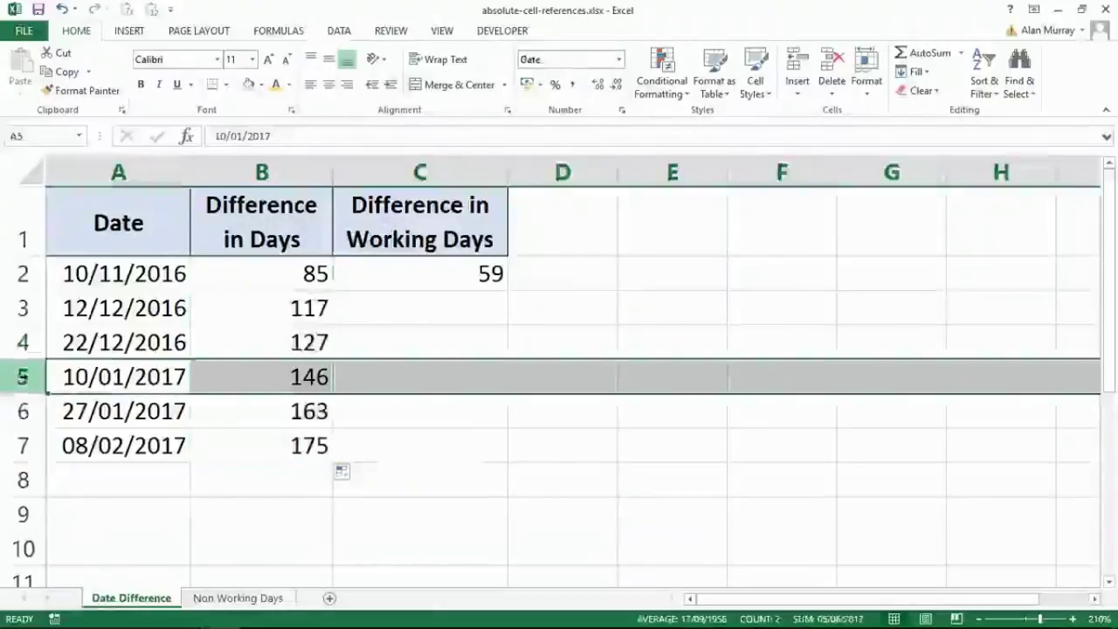
pyautogui.click(233, 347)
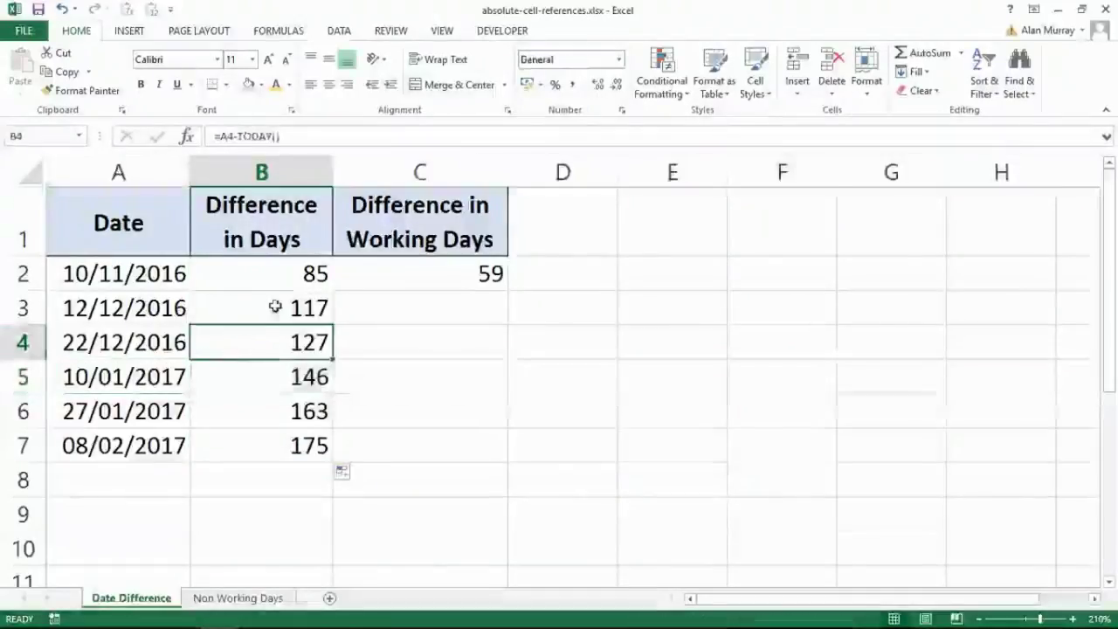
pyautogui.press('Up')
pyautogui.doubleClick(281, 276)
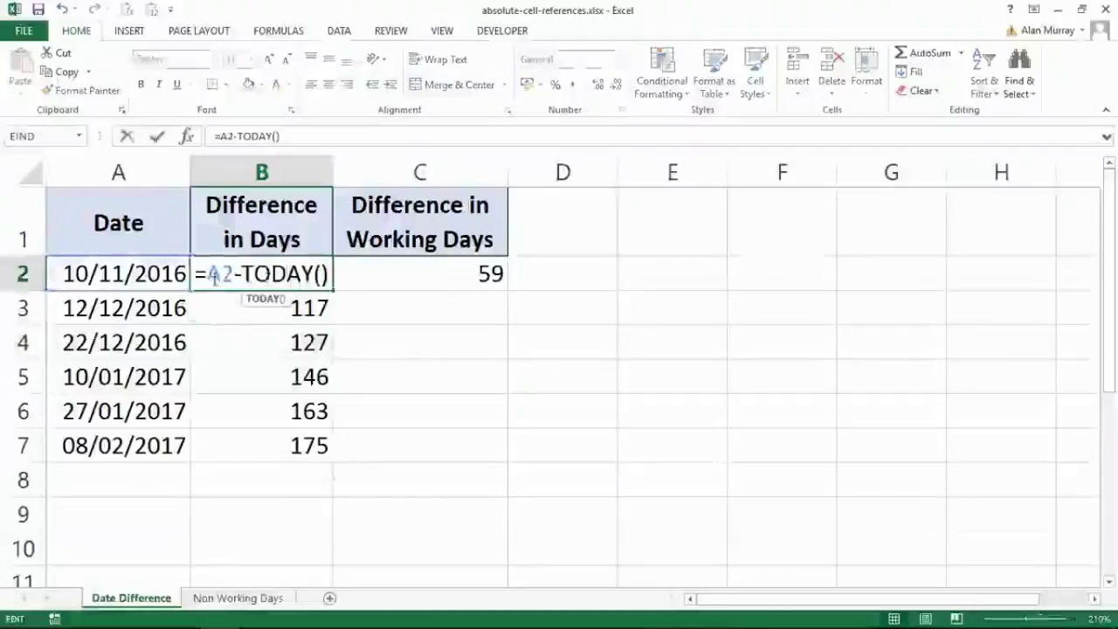
pyautogui.doubleClick(220, 276)
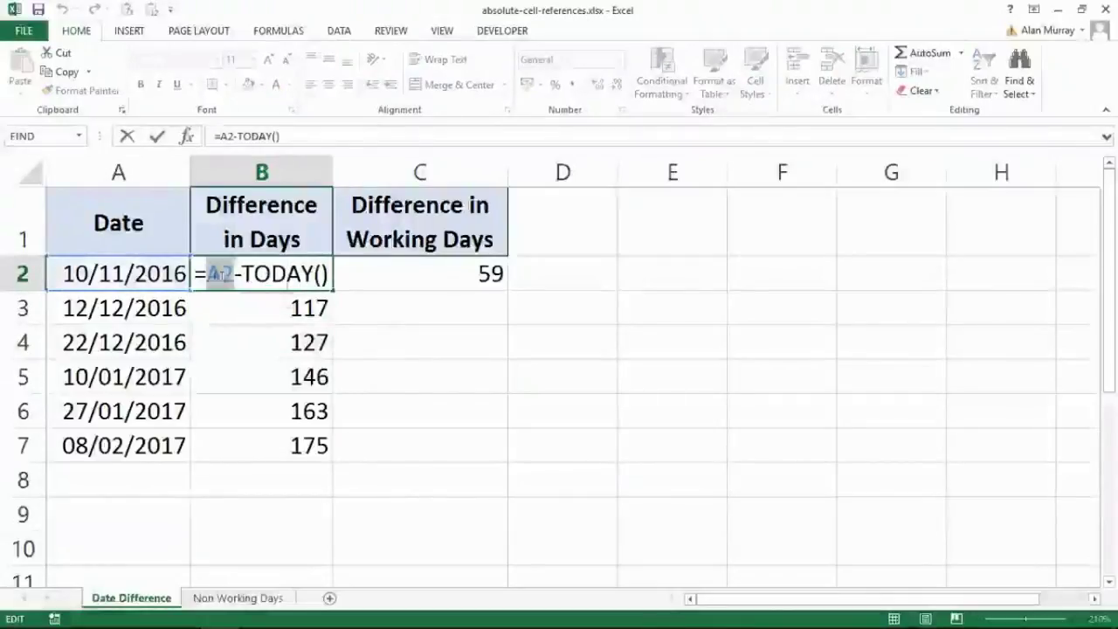
pyautogui.moveTo(241, 276); pyautogui.dragTo(333, 274)
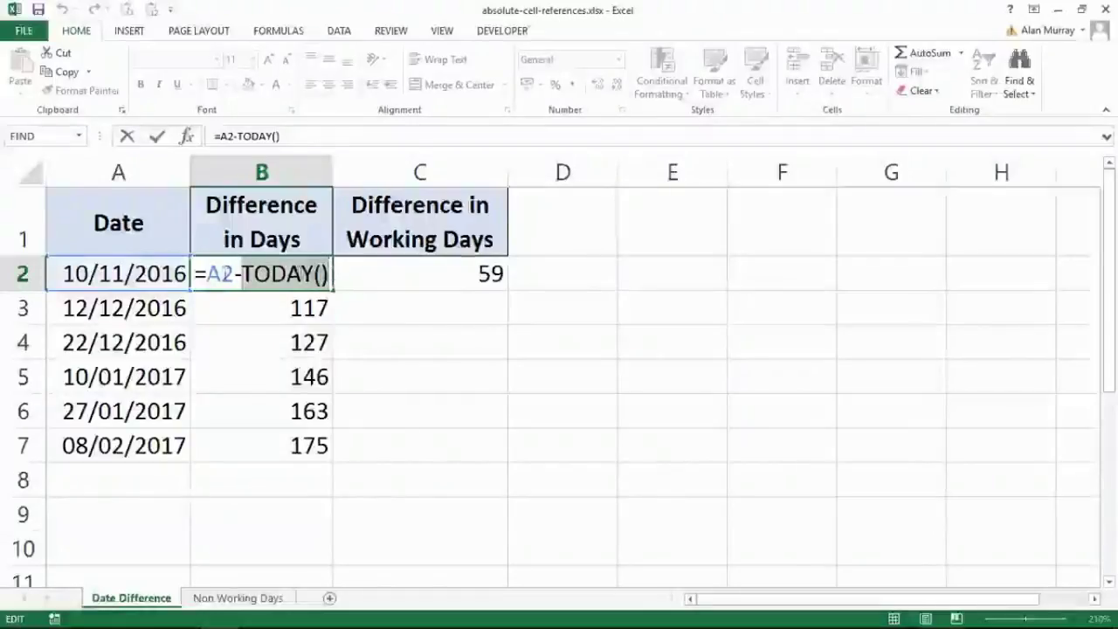
pyautogui.moveTo(206, 276); pyautogui.dragTo(234, 274)
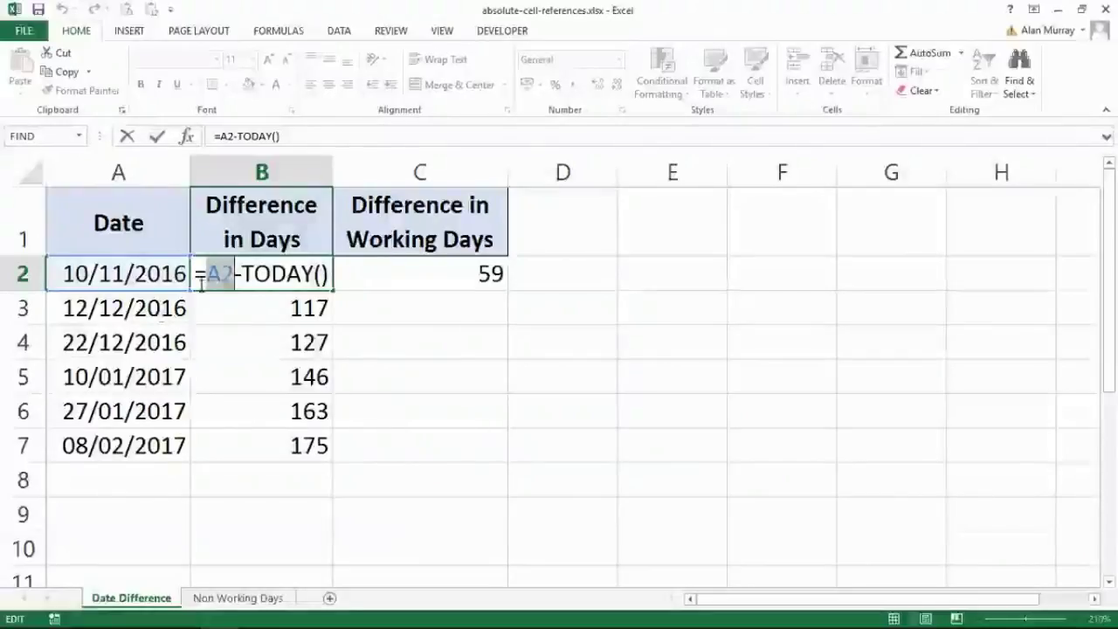
pyautogui.press('Escape')
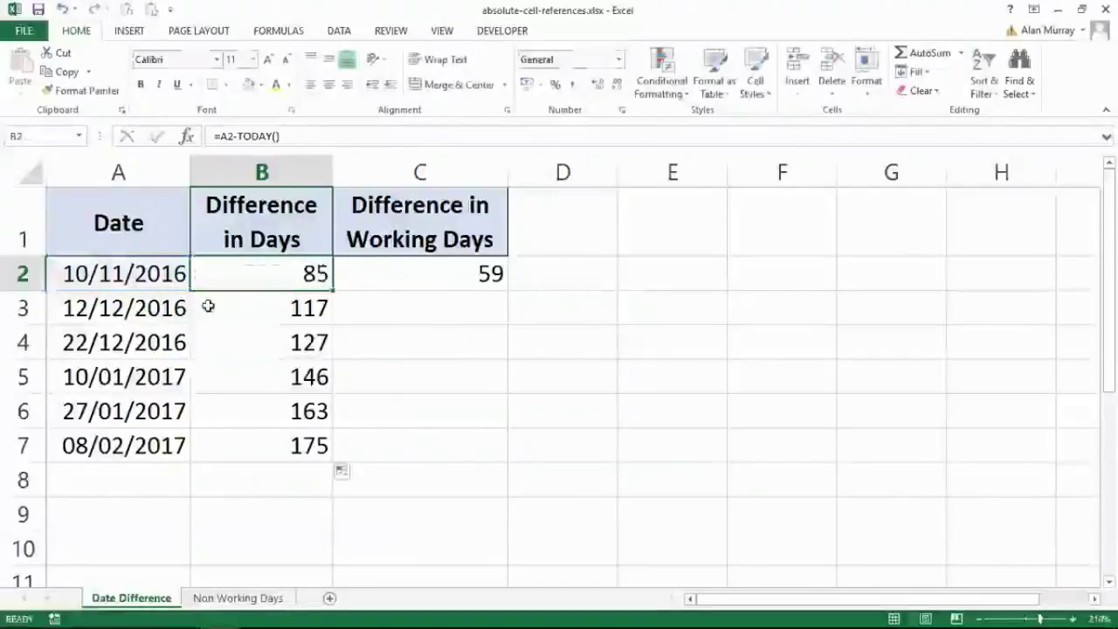
pyautogui.doubleClick(208, 307)
pyautogui.press('Escape')
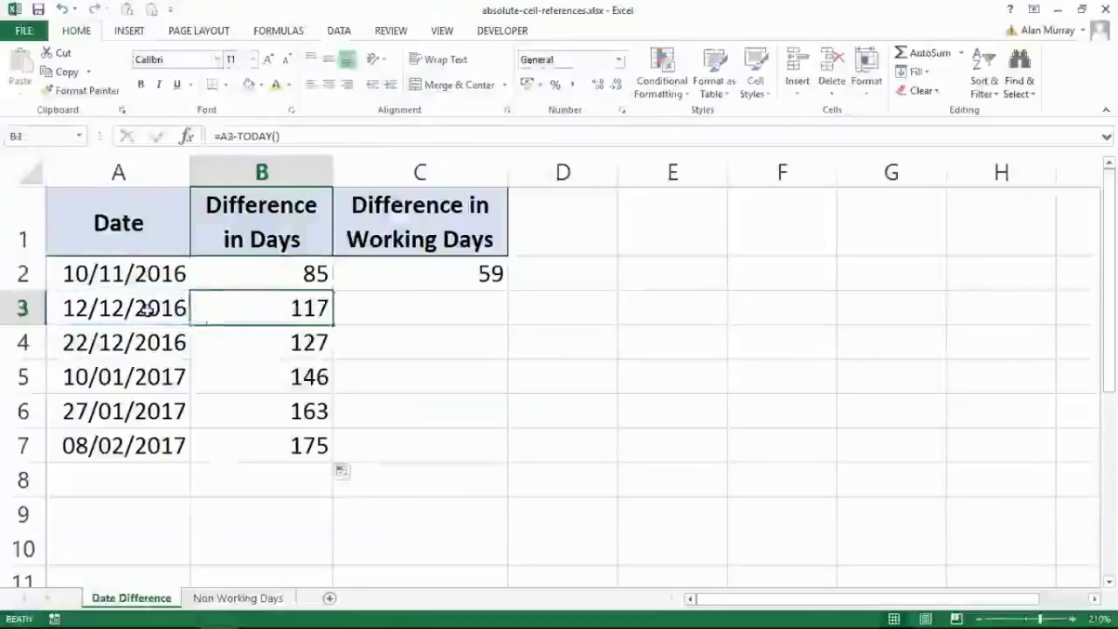
pyautogui.click(215, 347)
pyautogui.doubleClick(215, 347)
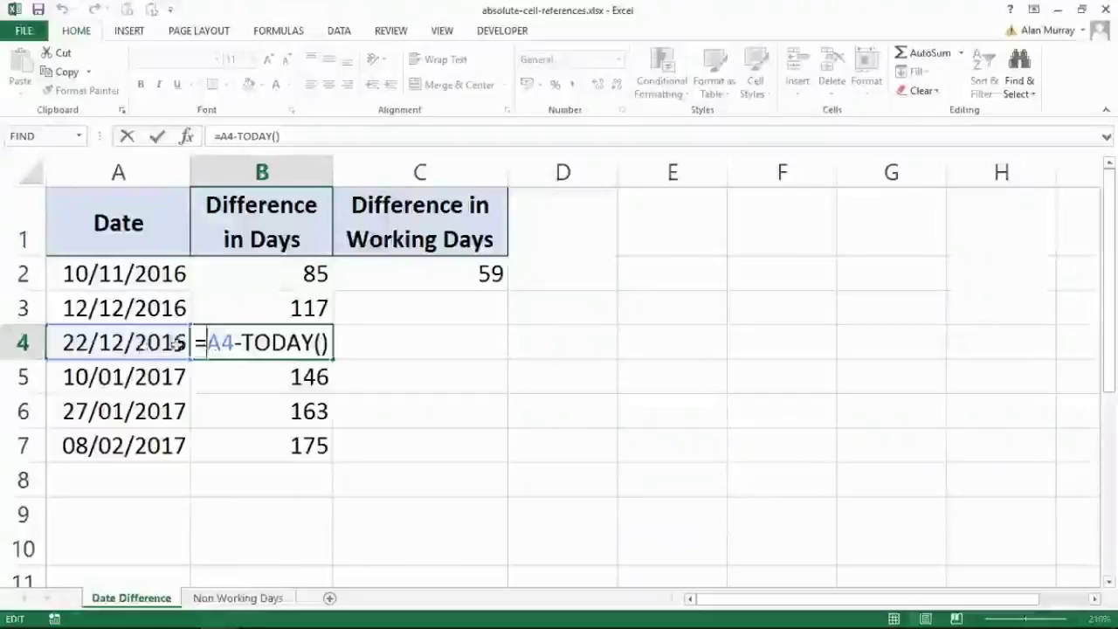
pyautogui.doubleClick(216, 343)
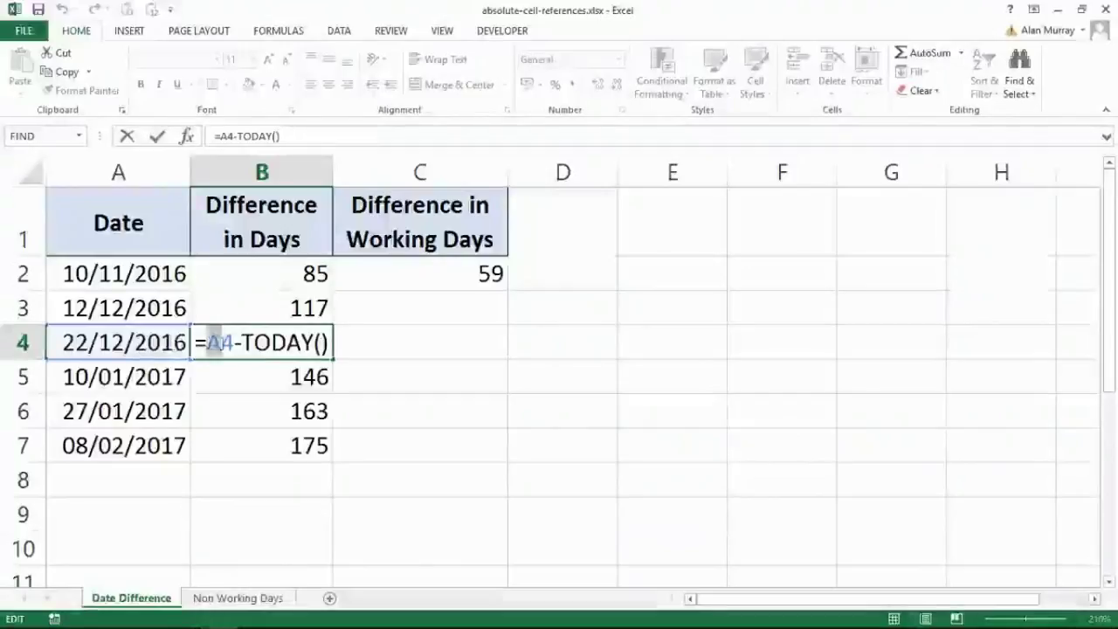
pyautogui.moveTo(219, 343); pyautogui.dragTo(230, 343)
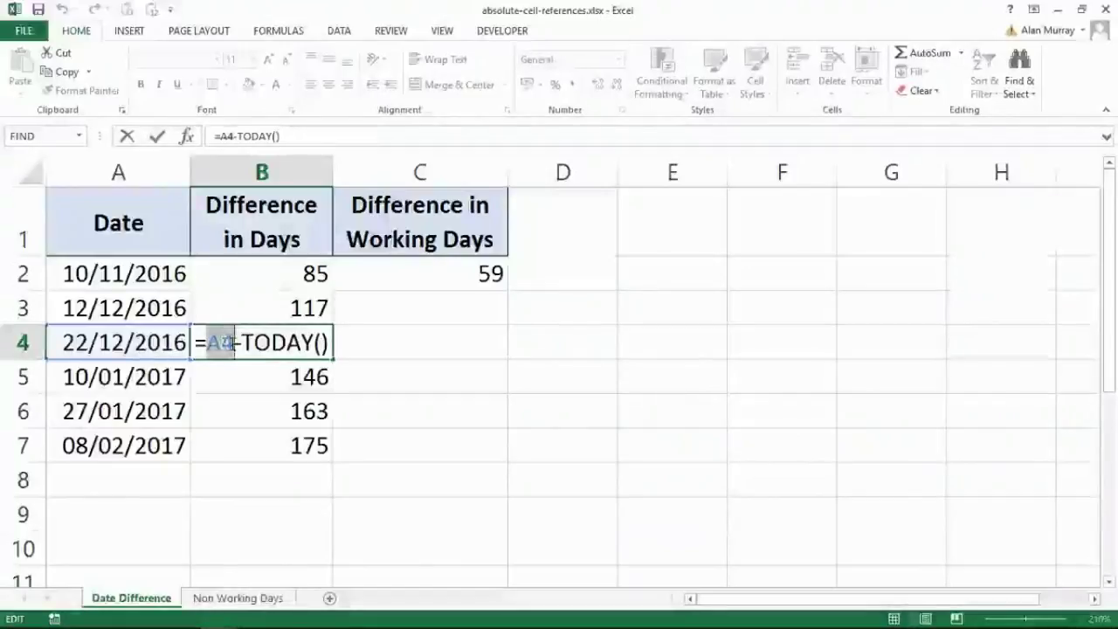
pyautogui.press('Escape')
pyautogui.click(275, 276)
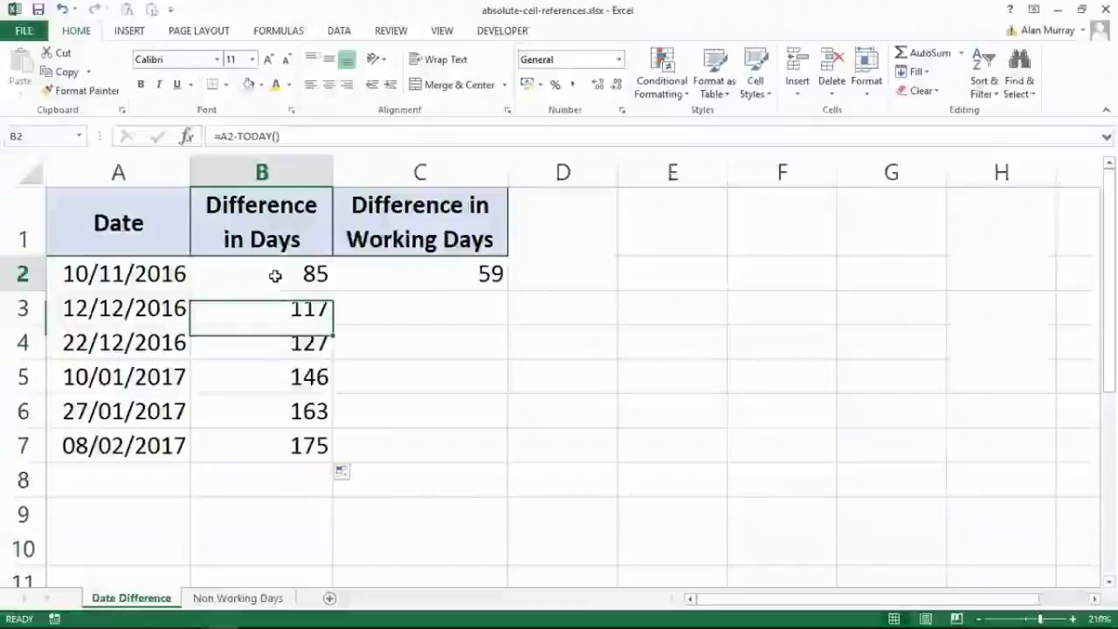
pyautogui.moveTo(175, 275); pyautogui.dragTo(145, 452)
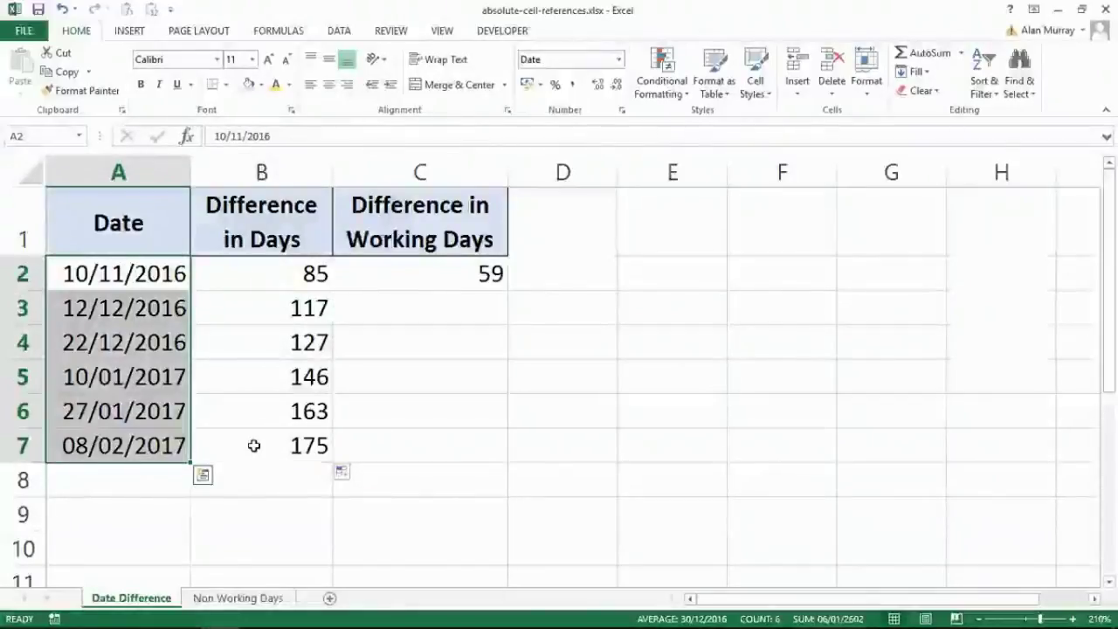
pyautogui.click(285, 399)
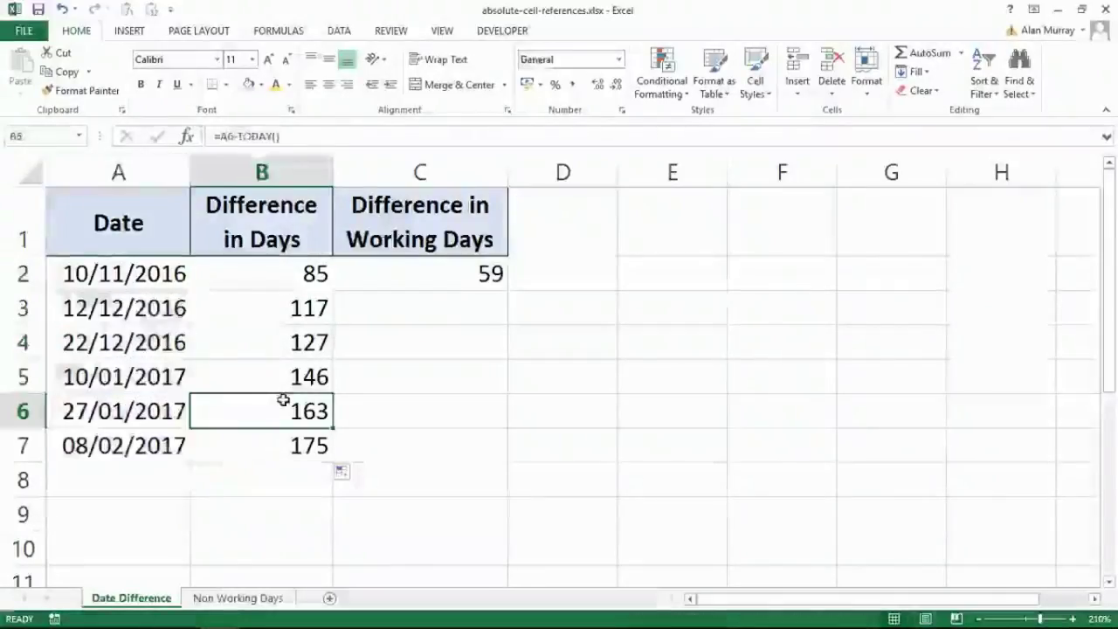
pyautogui.doubleClick(430, 286)
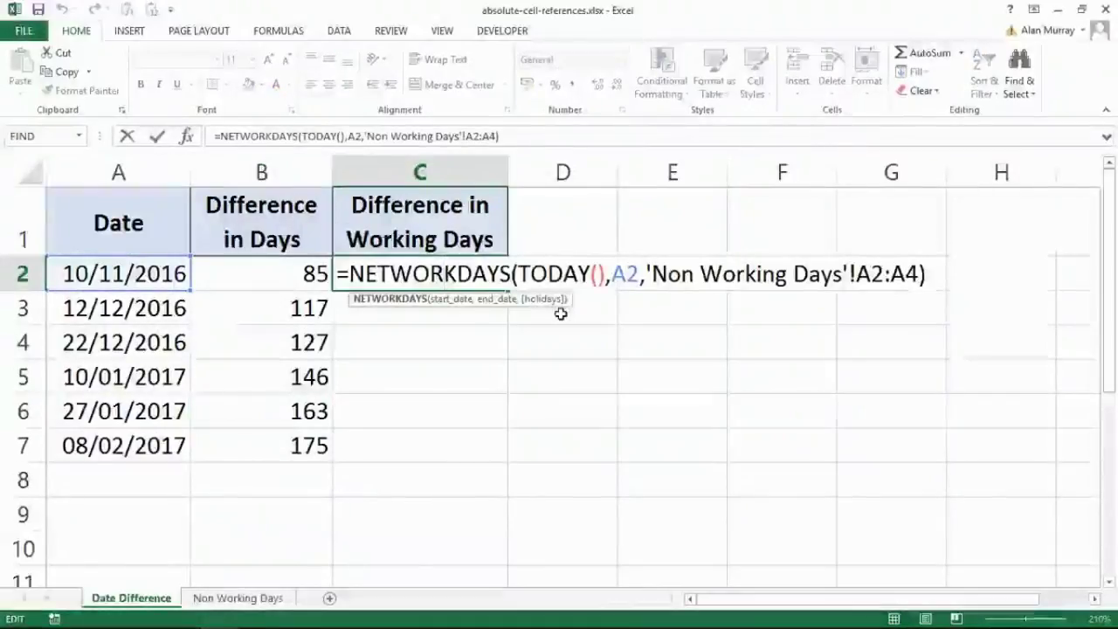
pyautogui.hotkey('ctrl', 'Return')
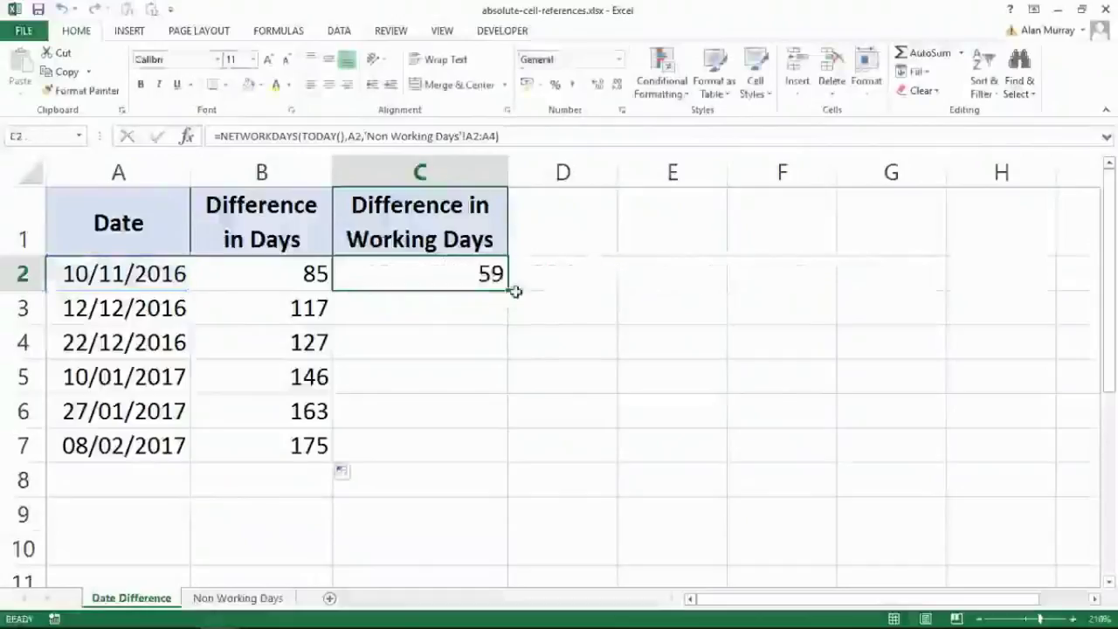
pyautogui.moveTo(515, 292); pyautogui.dragTo(490, 455)
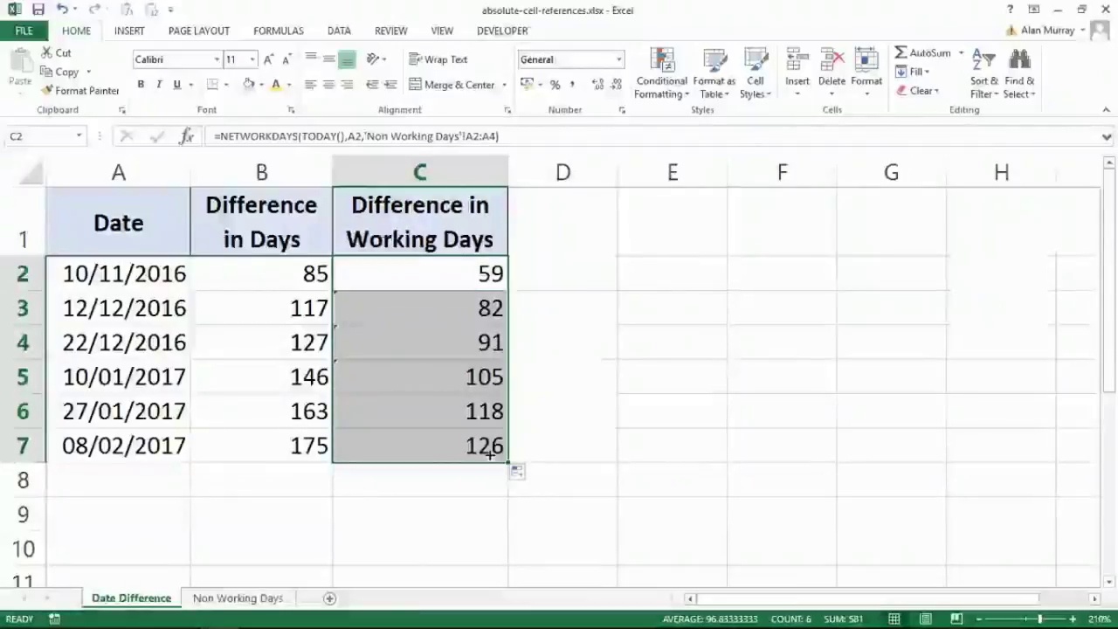
pyautogui.click(384, 313)
pyautogui.moveTo(384, 313); pyautogui.dragTo(379, 366)
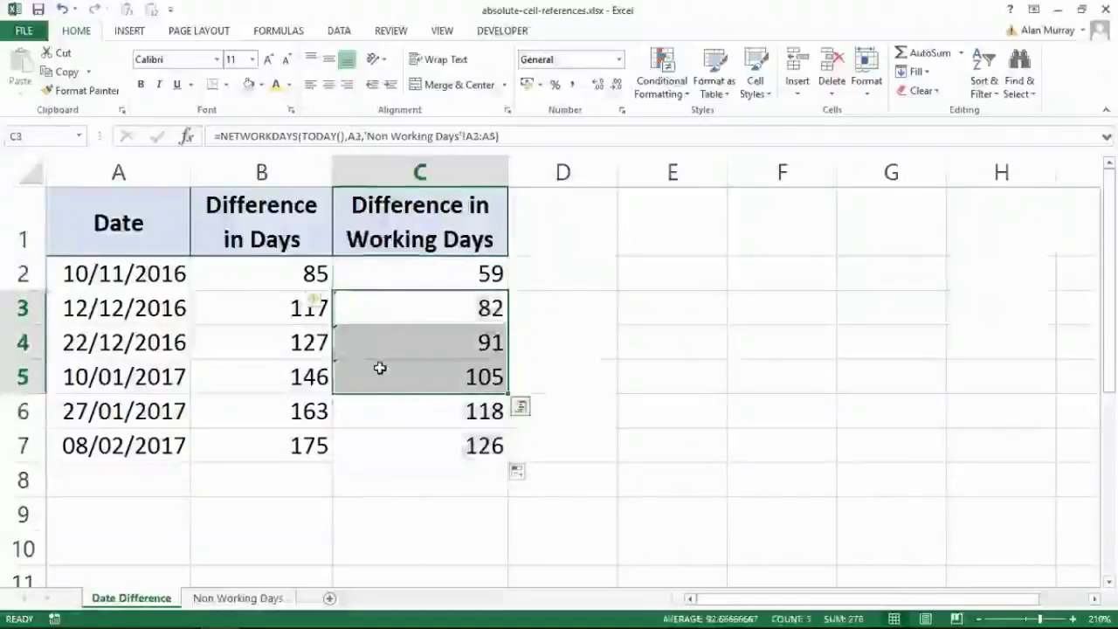
pyautogui.click(403, 370)
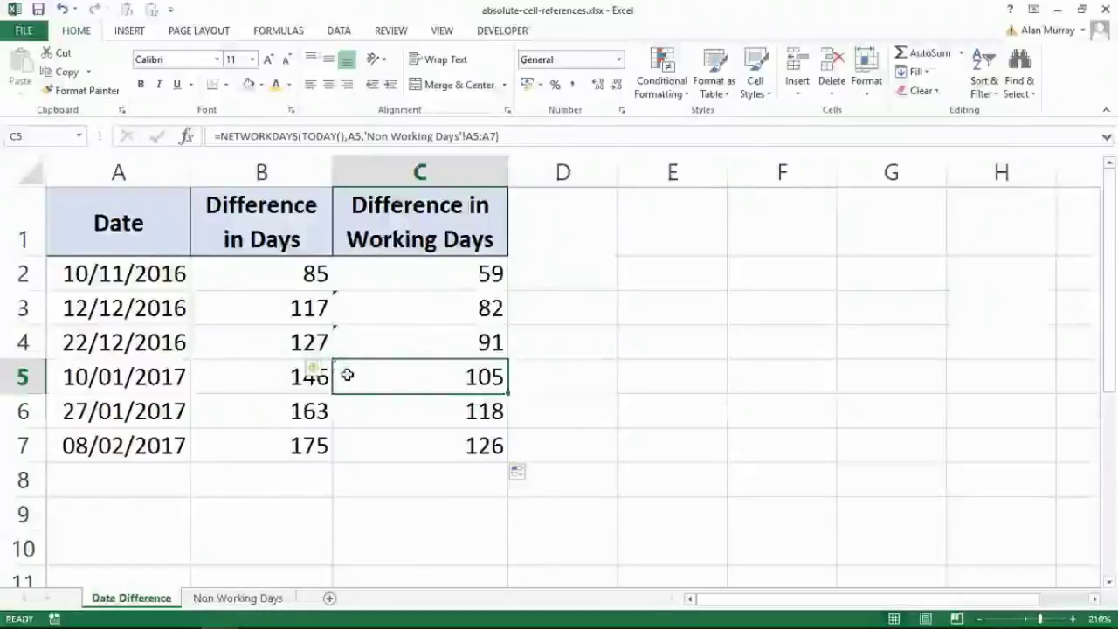
# - Inspect C5's NETWORKDAYS formula, highlighting its TODAY start date, A5 end date and shifted A5:A7 holiday range
pyautogui.moveTo(315, 372)
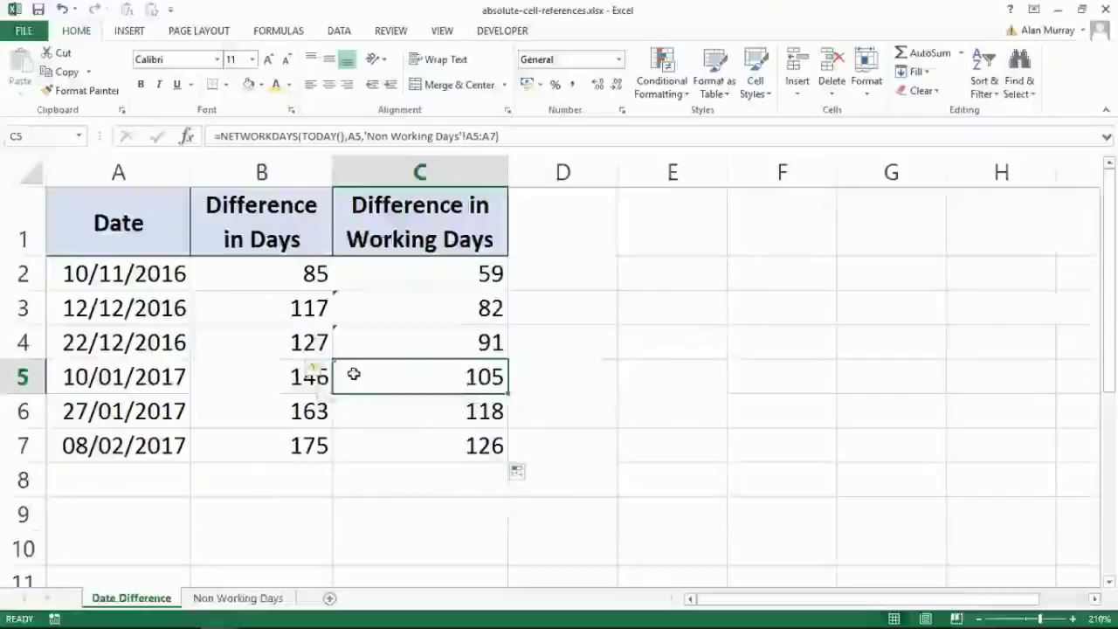
pyautogui.doubleClick(353, 374)
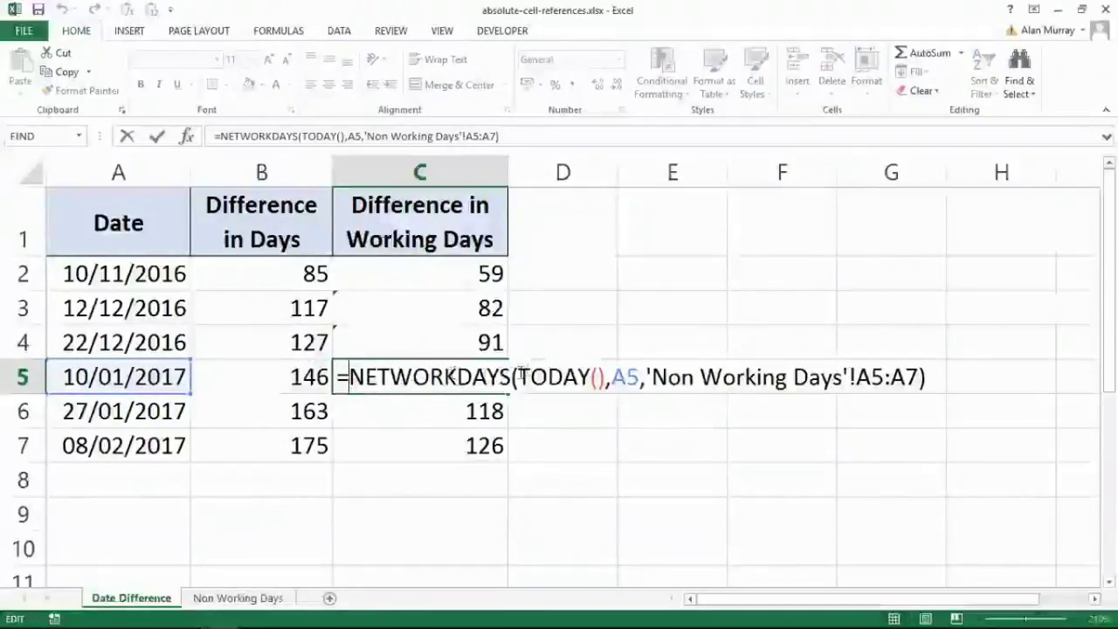
pyautogui.moveTo(520, 371); pyautogui.dragTo(641, 375)
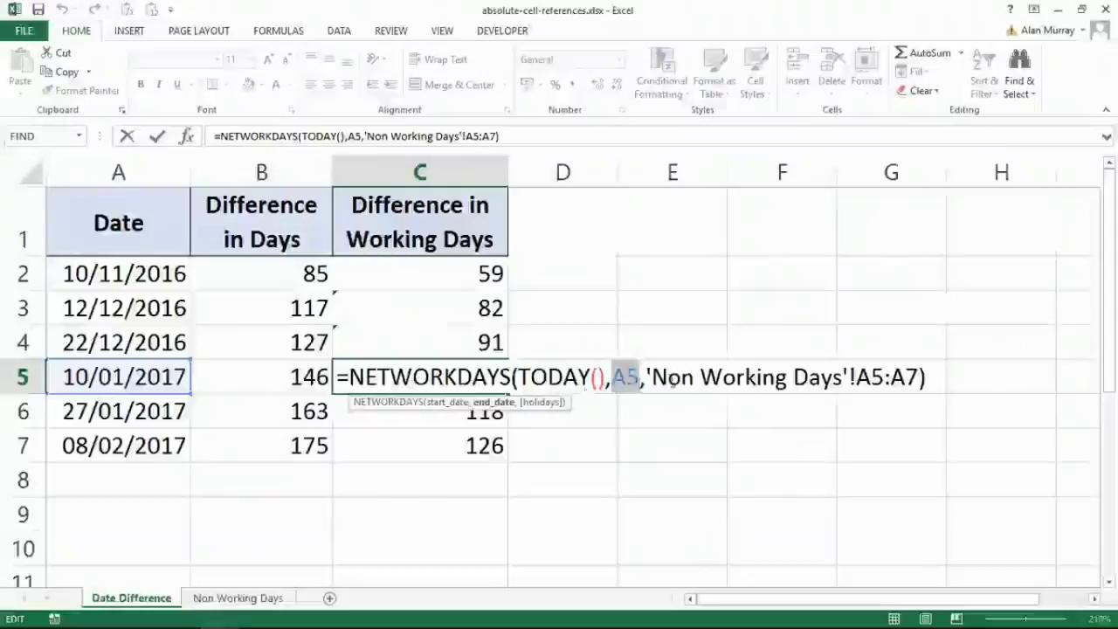
pyautogui.moveTo(646, 377); pyautogui.dragTo(860, 377)
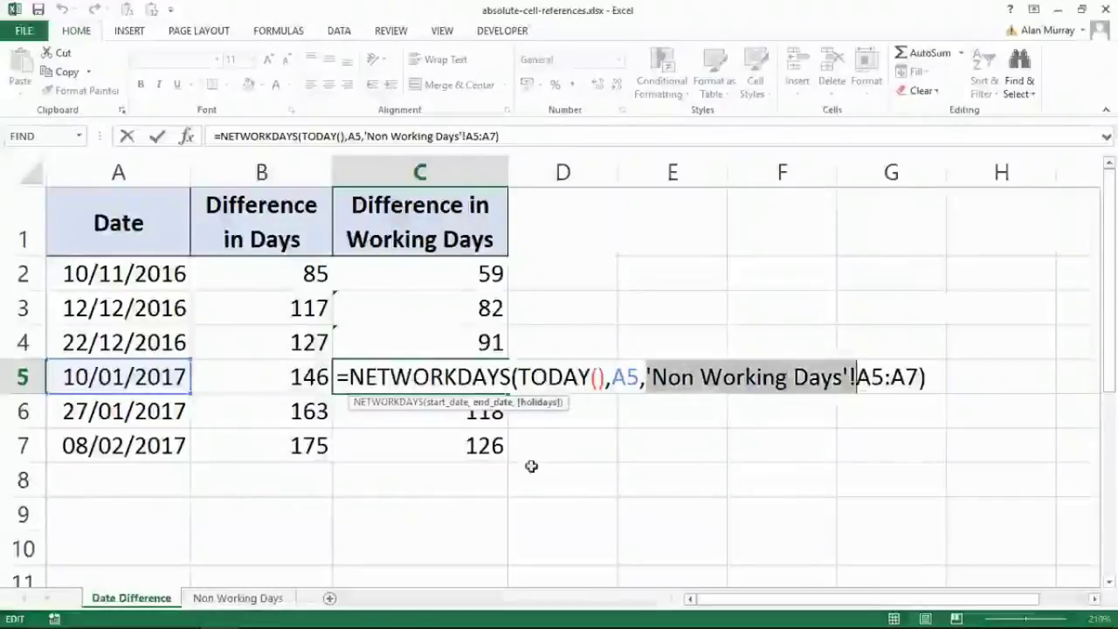
pyautogui.click(860, 377)
pyautogui.moveTo(860, 377); pyautogui.dragTo(918, 375)
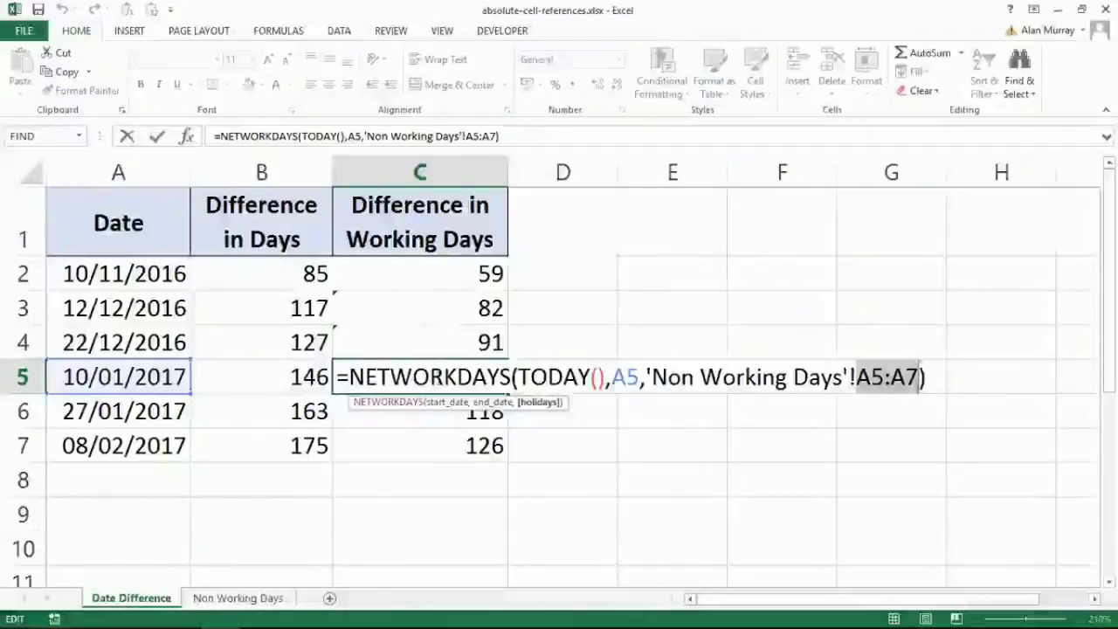
pyautogui.click(883, 377)
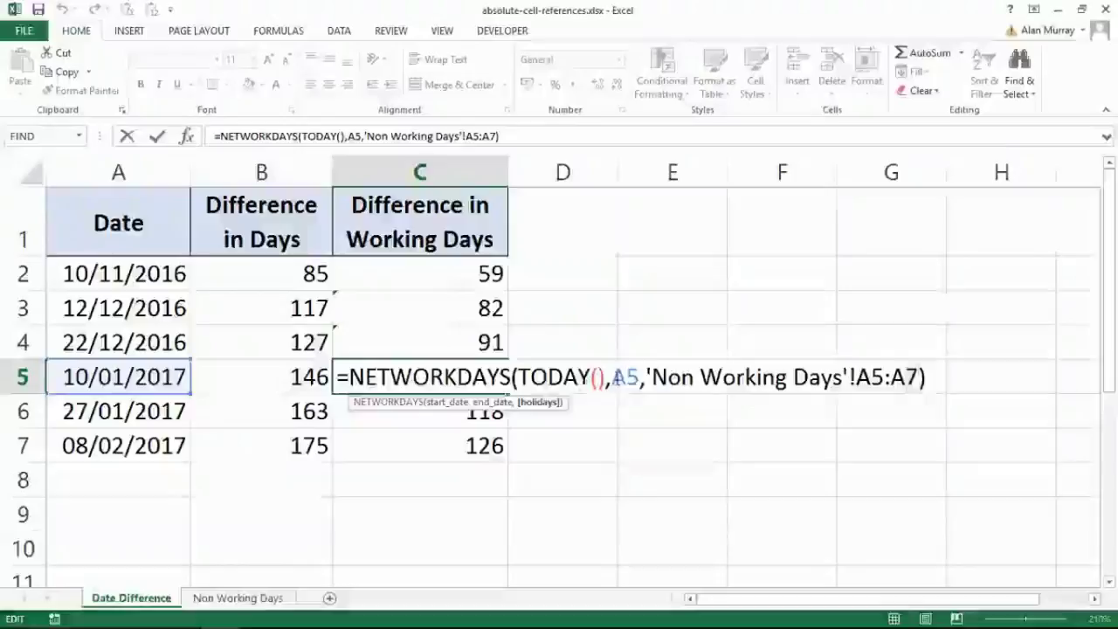
pyautogui.doubleClick(616, 376)
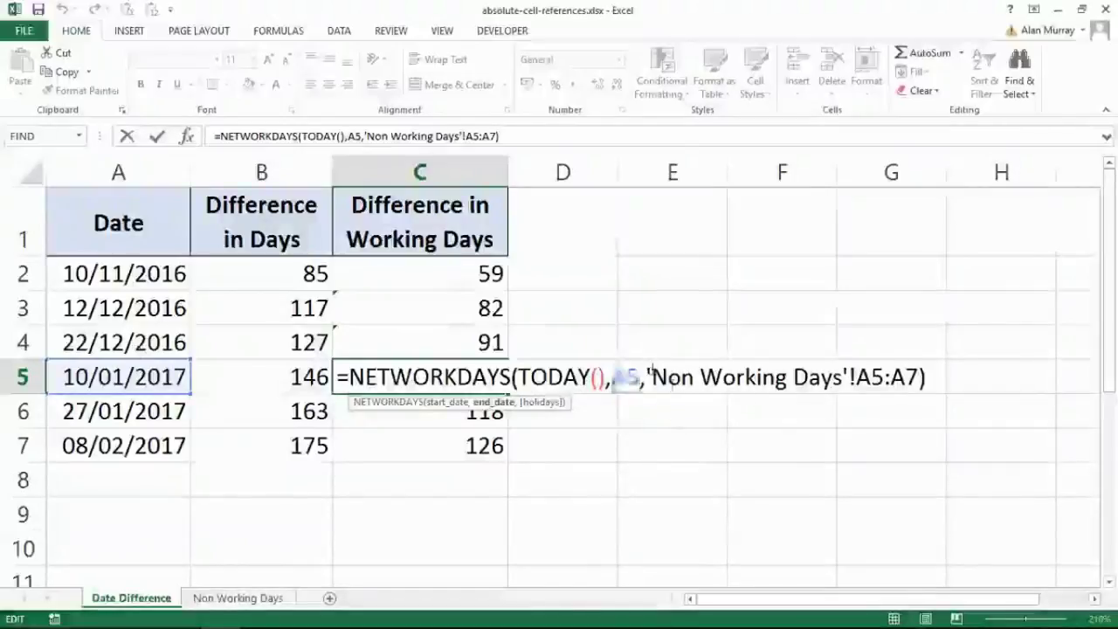
# - Leave C5 unchanged and compare its holiday range with the three holiday dates in A2:A4 on Non Working Days
pyautogui.moveTo(650, 376); pyautogui.dragTo(915, 375)
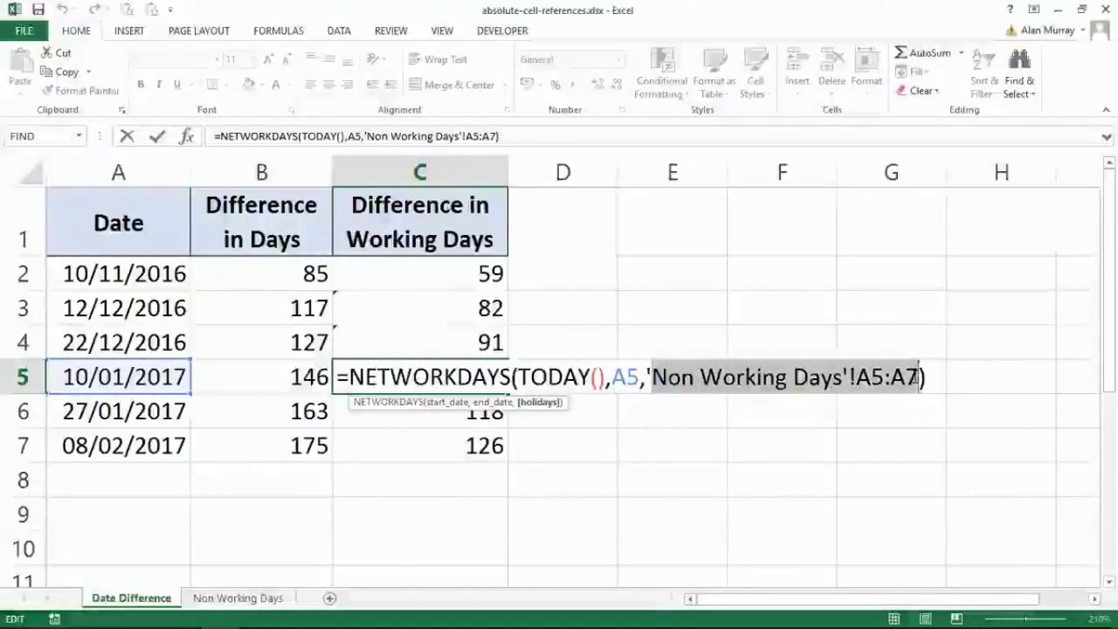
pyautogui.hotkey('ctrl', 'Return')
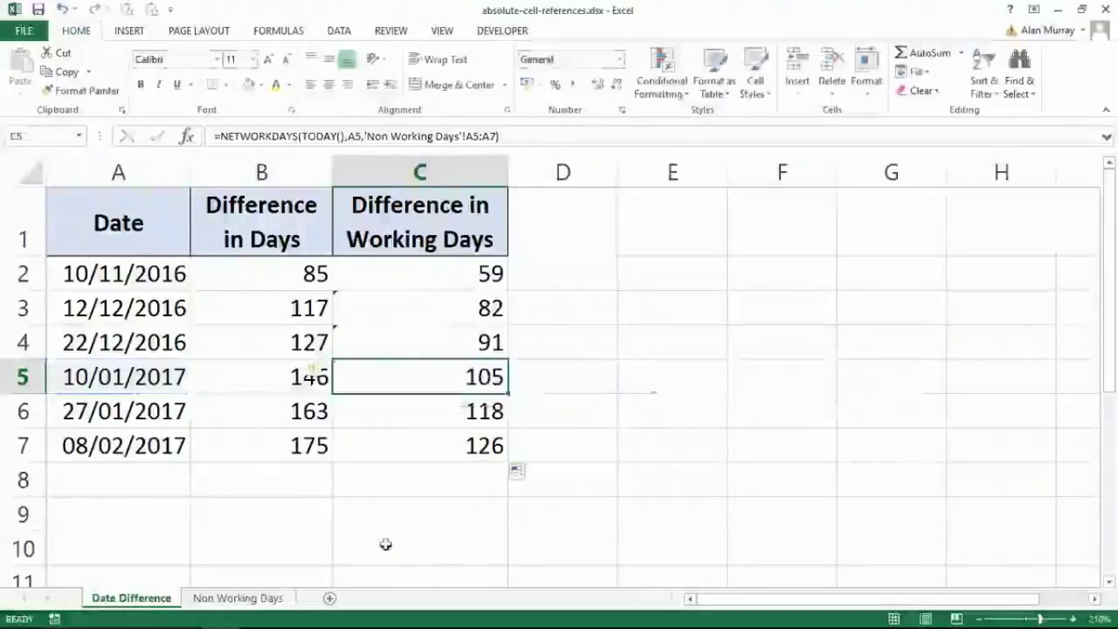
pyautogui.click(277, 599)
pyautogui.moveTo(219, 239); pyautogui.dragTo(213, 313)
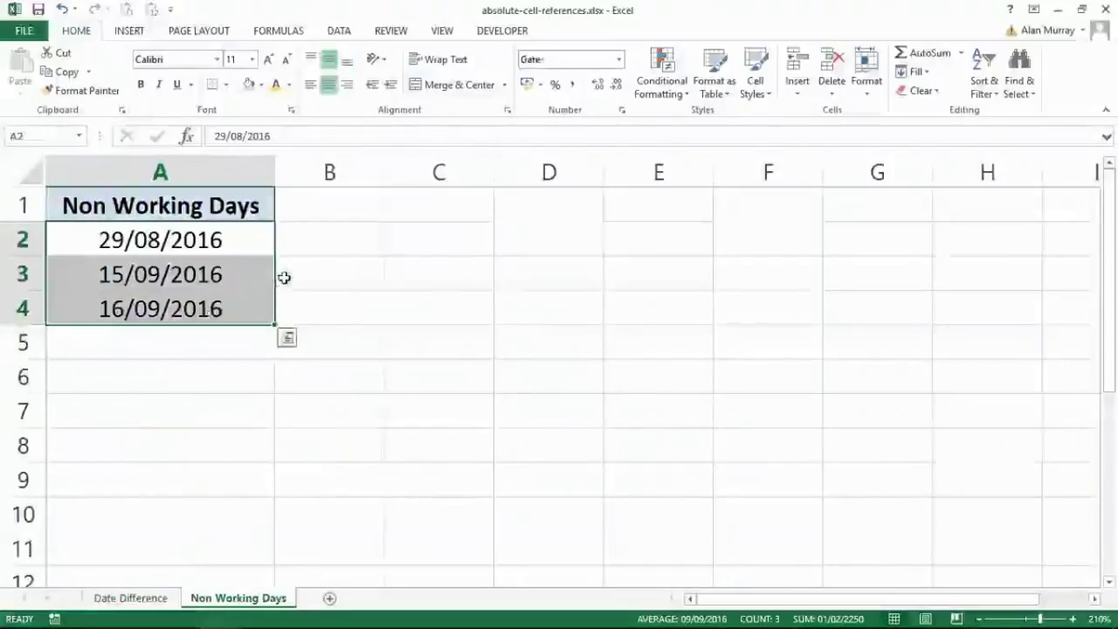
# - Check the holiday dates in A2:A4 against the empty A5:A7 range, then return to Date Difference
pyautogui.click(242, 245)
pyautogui.moveTo(241, 244); pyautogui.dragTo(216, 374)
pyautogui.click(242, 250)
pyautogui.click(227, 272)
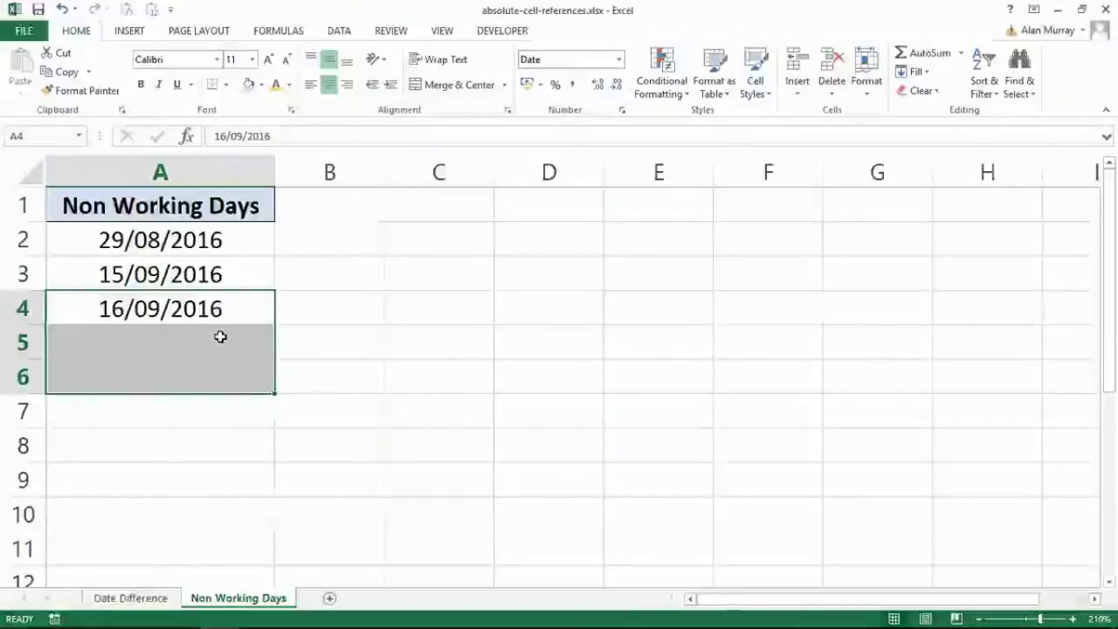
pyautogui.moveTo(220, 336); pyautogui.dragTo(215, 397)
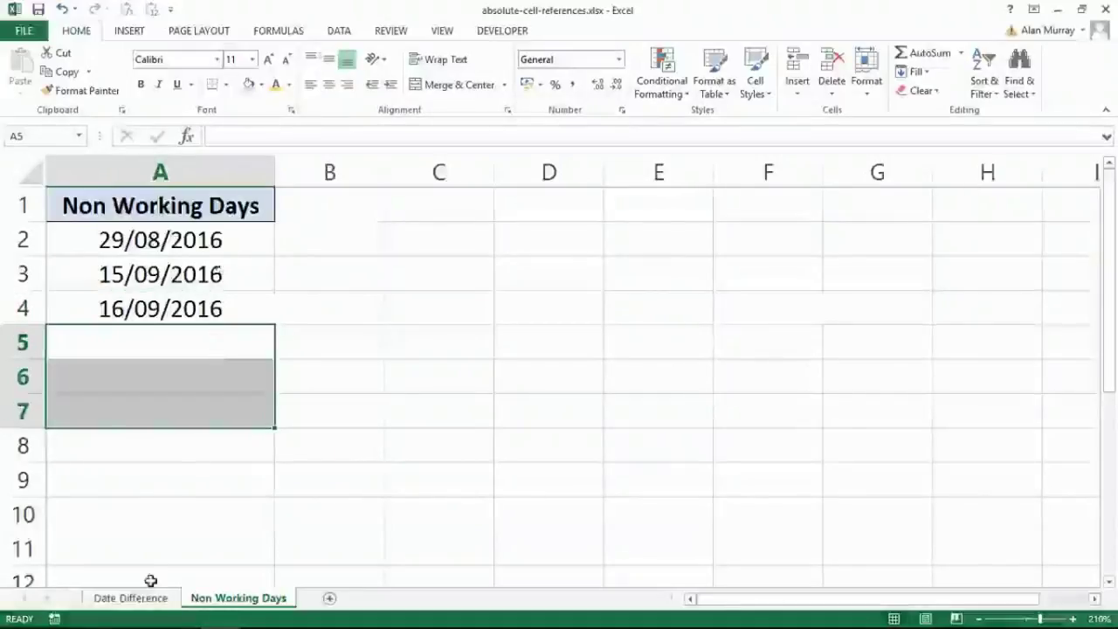
pyautogui.click(213, 298)
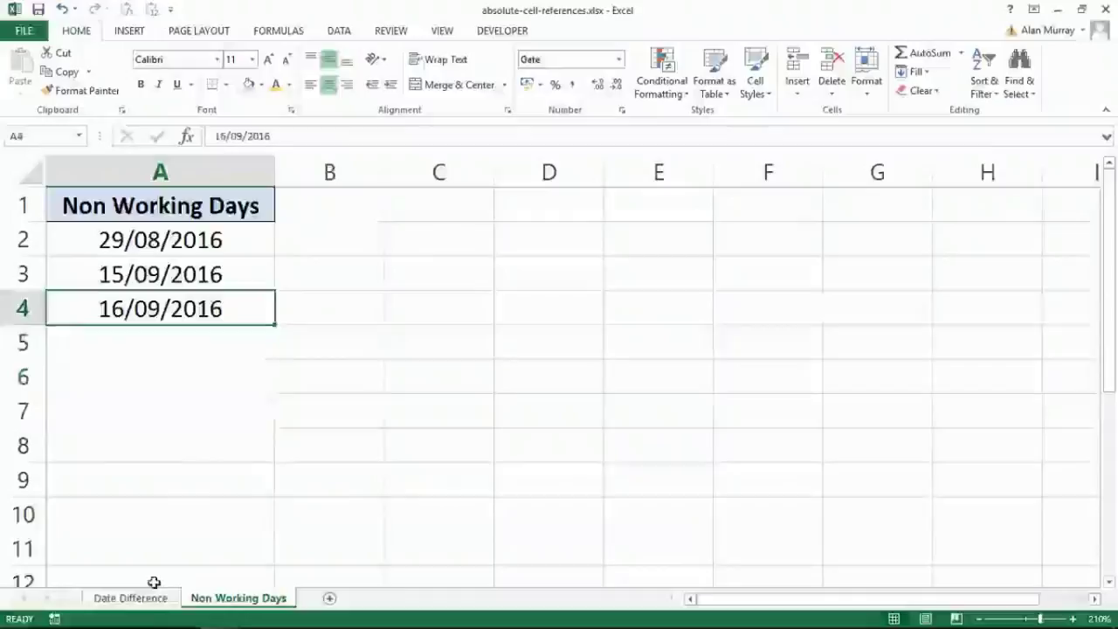
pyautogui.click(154, 599)
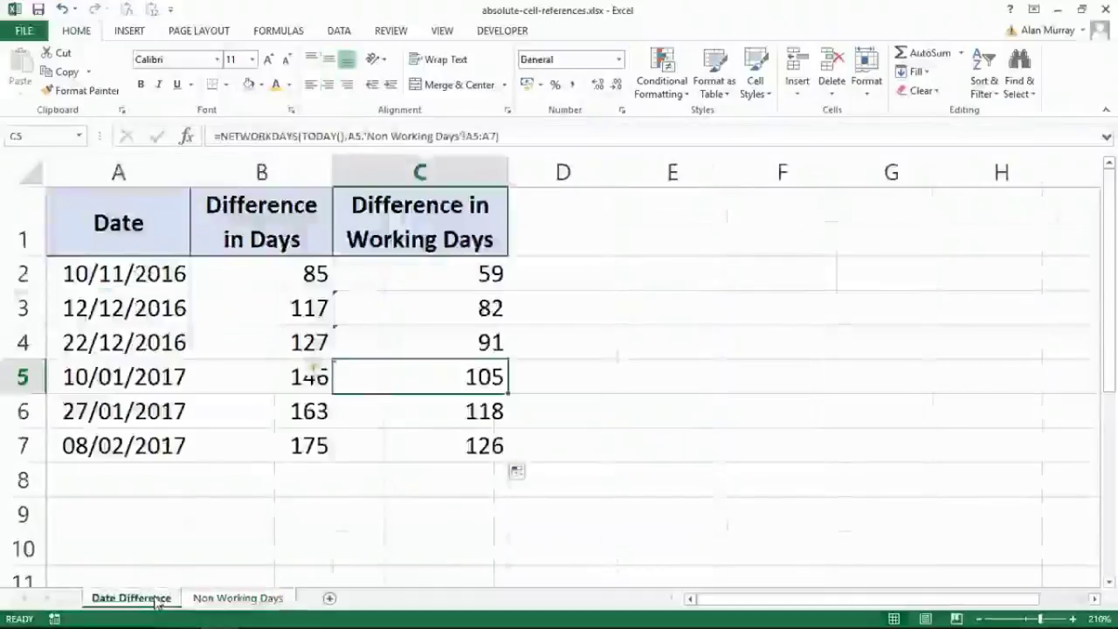
# - Edit C2's =NETWORKDAYS(TODAY(),A2,'Non Working Days'!A2:A4) formula and select its A2:A4 holiday range
pyautogui.doubleClick(419, 279)
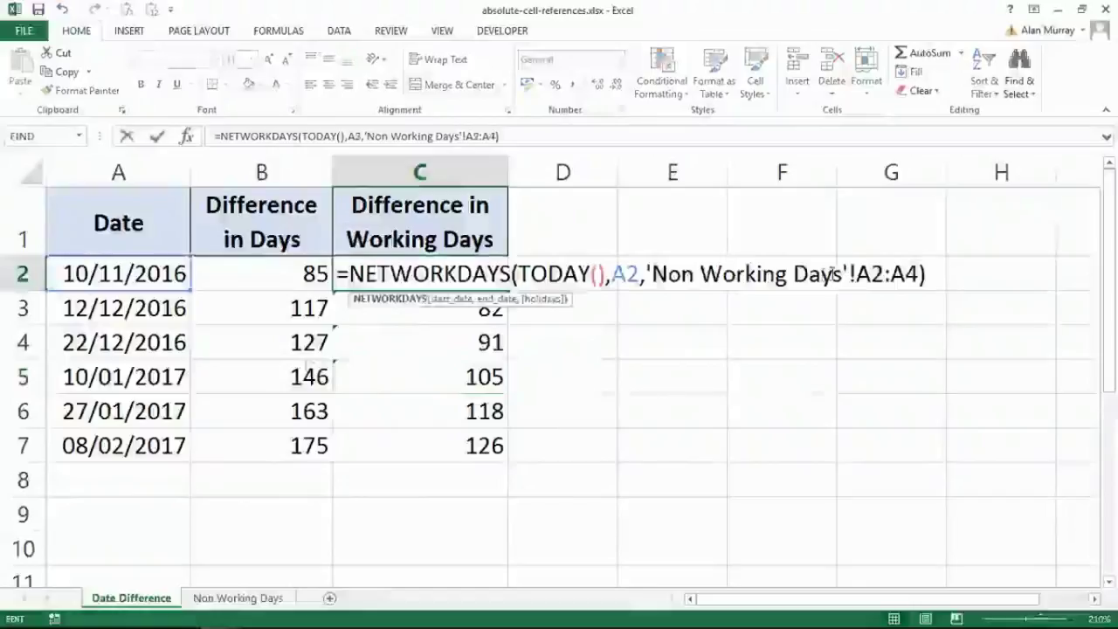
pyautogui.moveTo(854, 273); pyautogui.dragTo(919, 273)
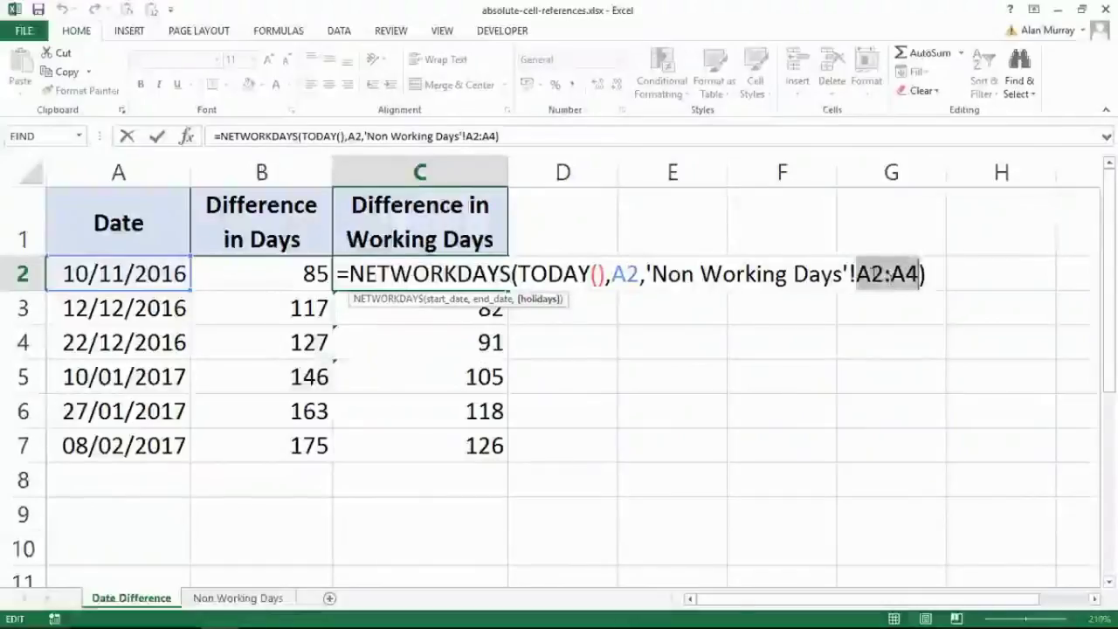
pyautogui.click(888, 275)
pyautogui.press('Right')
pyautogui.press('Right')
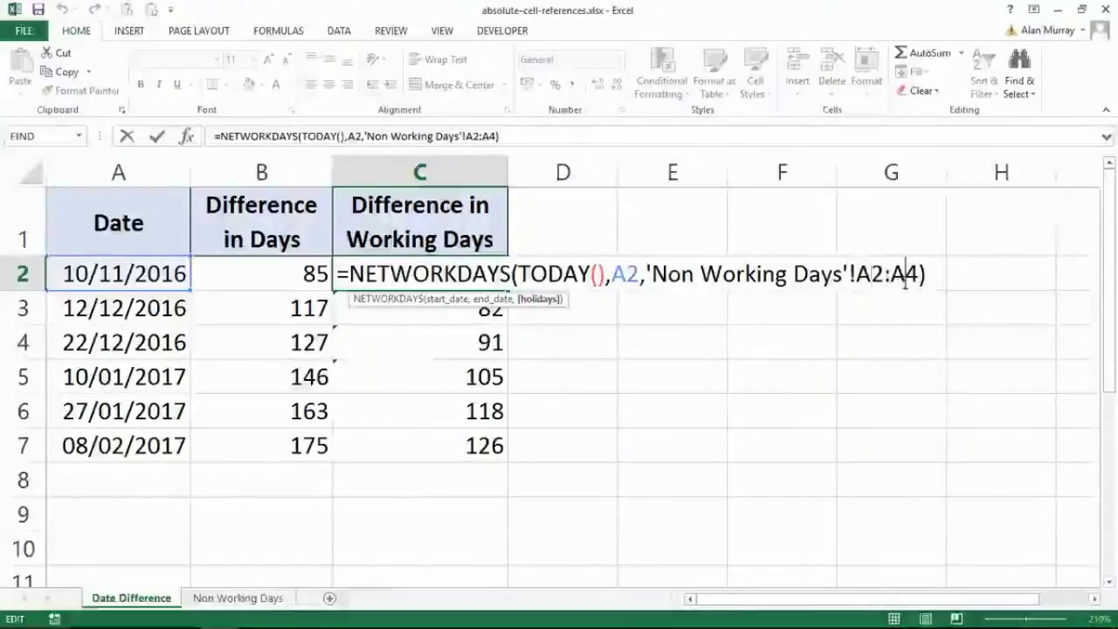
pyautogui.moveTo(855, 273); pyautogui.dragTo(919, 273)
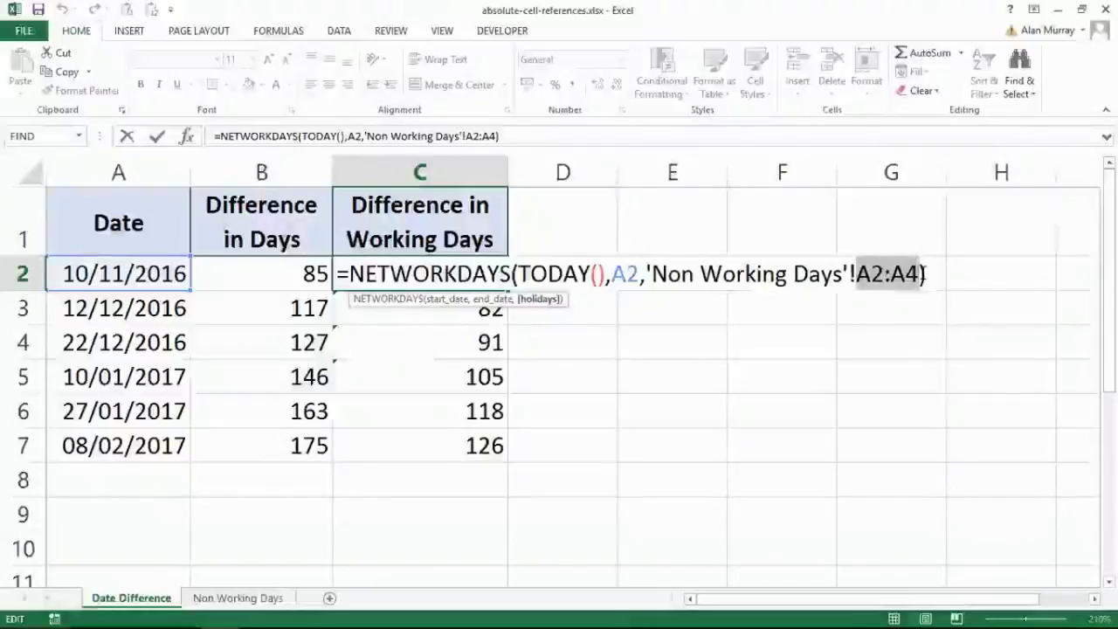
# - Cycle the locking of C2's holiday range reference with F4, inspecting the $ placement
pyautogui.press('F4')
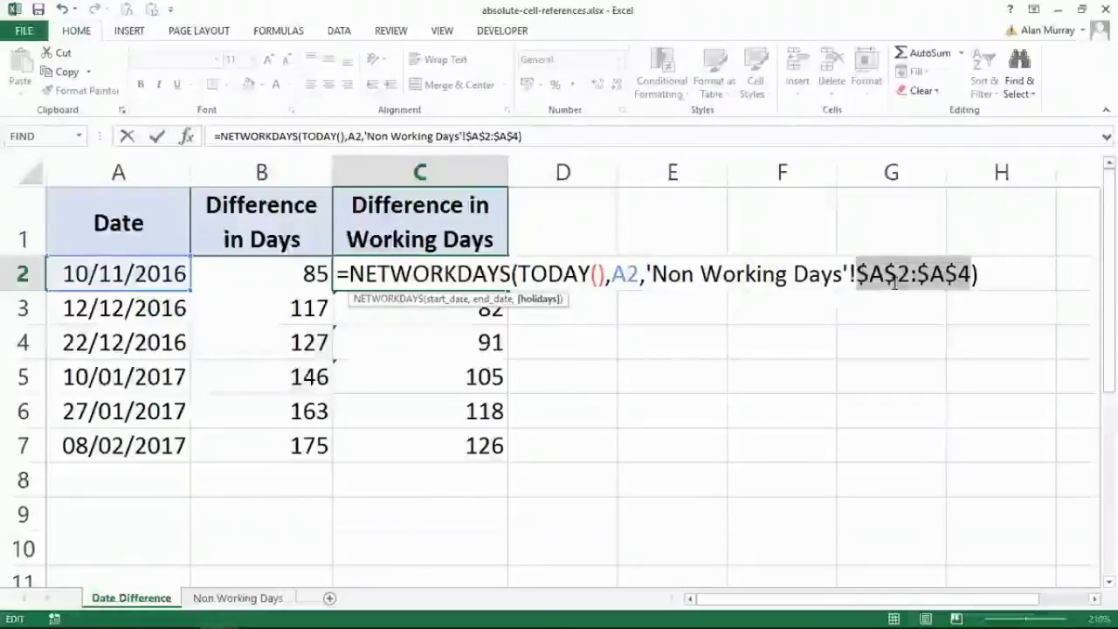
pyautogui.moveTo(857, 273); pyautogui.dragTo(884, 274)
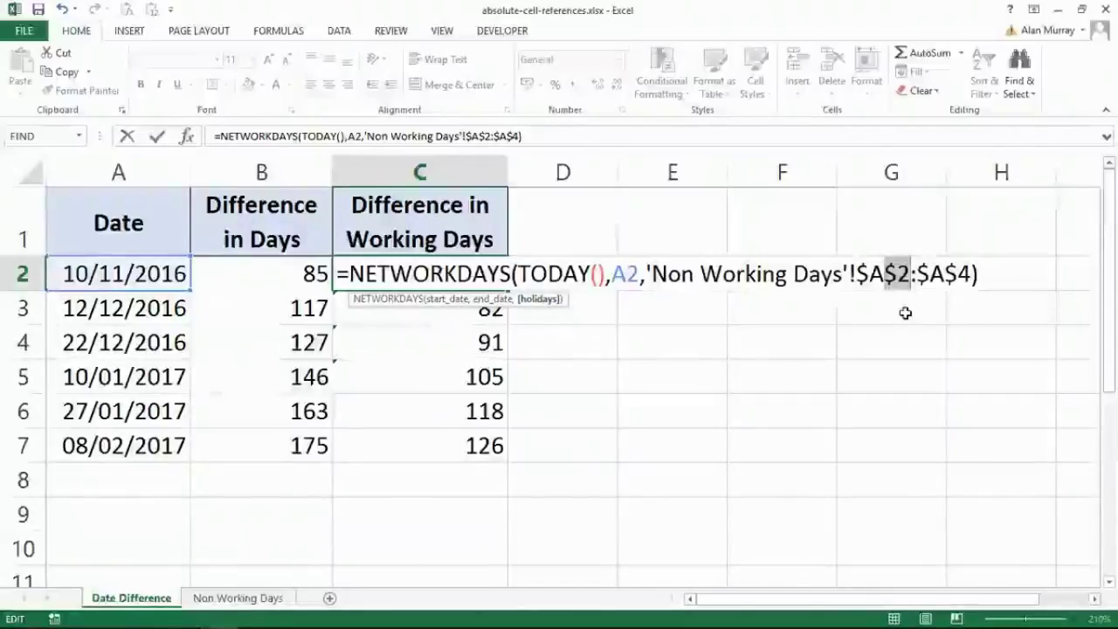
pyautogui.moveTo(915, 275); pyautogui.dragTo(972, 275)
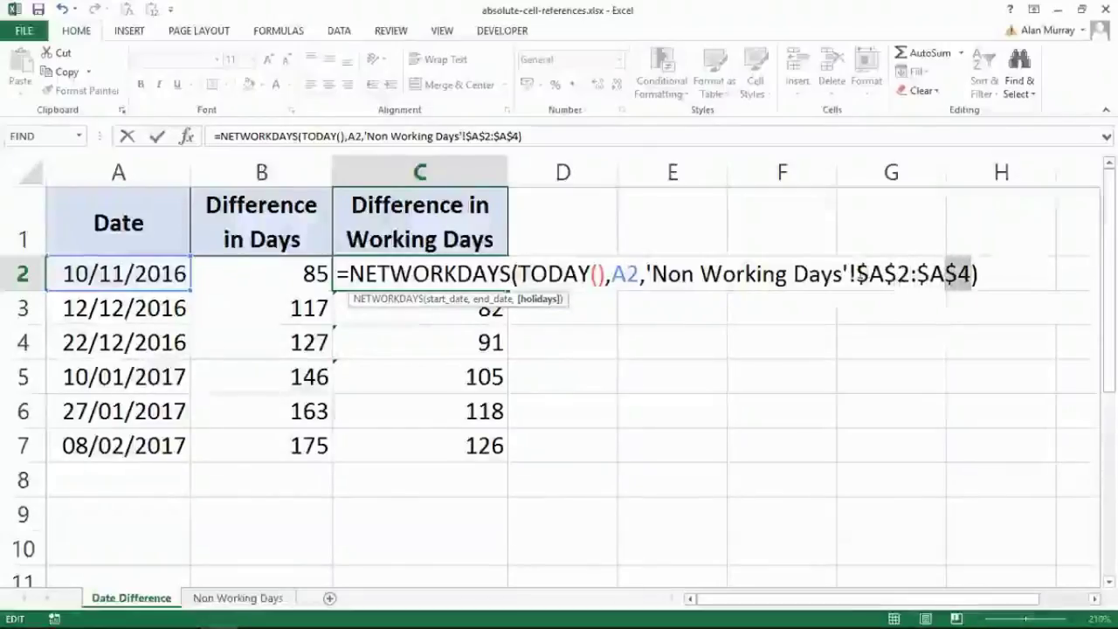
pyautogui.moveTo(856, 273); pyautogui.dragTo(869, 273)
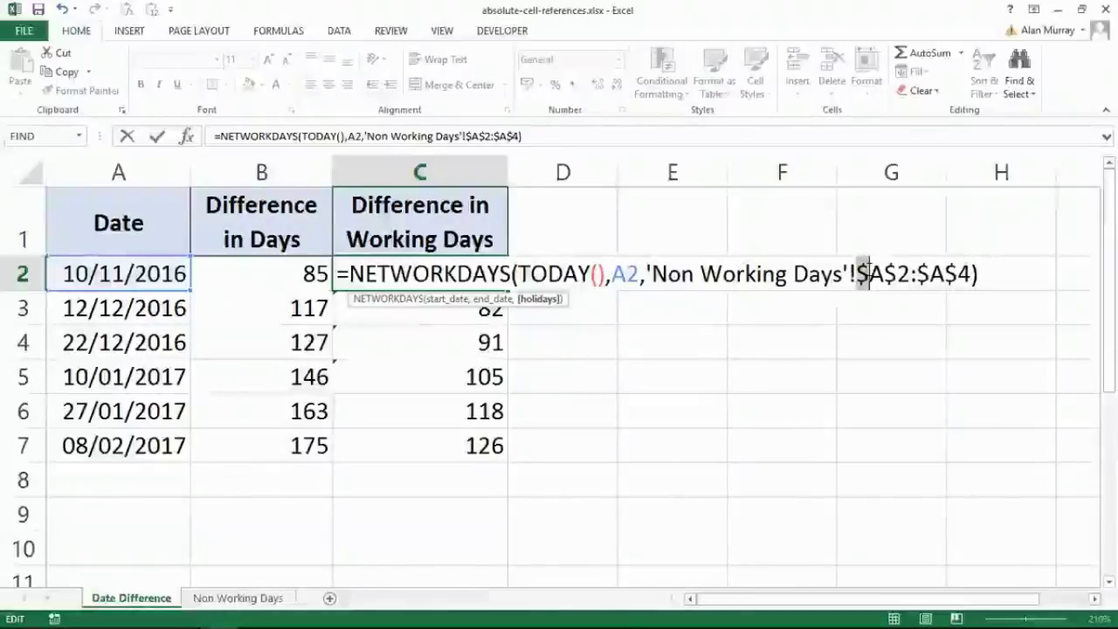
pyautogui.press('F4')
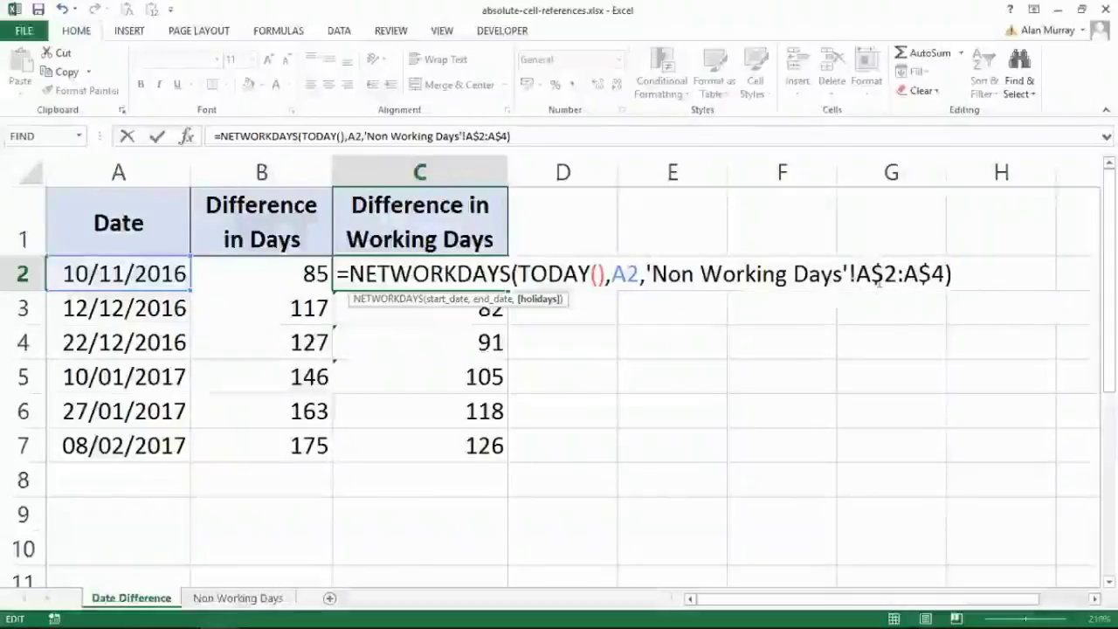
pyautogui.moveTo(872, 273); pyautogui.dragTo(898, 273)
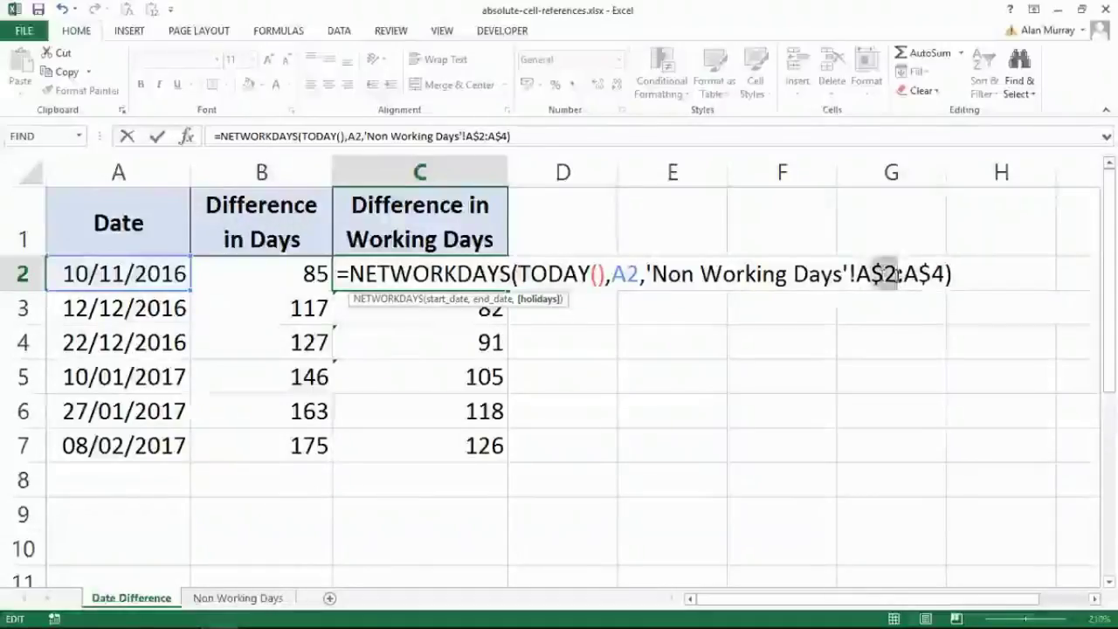
# - Add $ signs to make the range $A$2:$A$4 and commit C2, which still shows 59
pyautogui.click(858, 274)
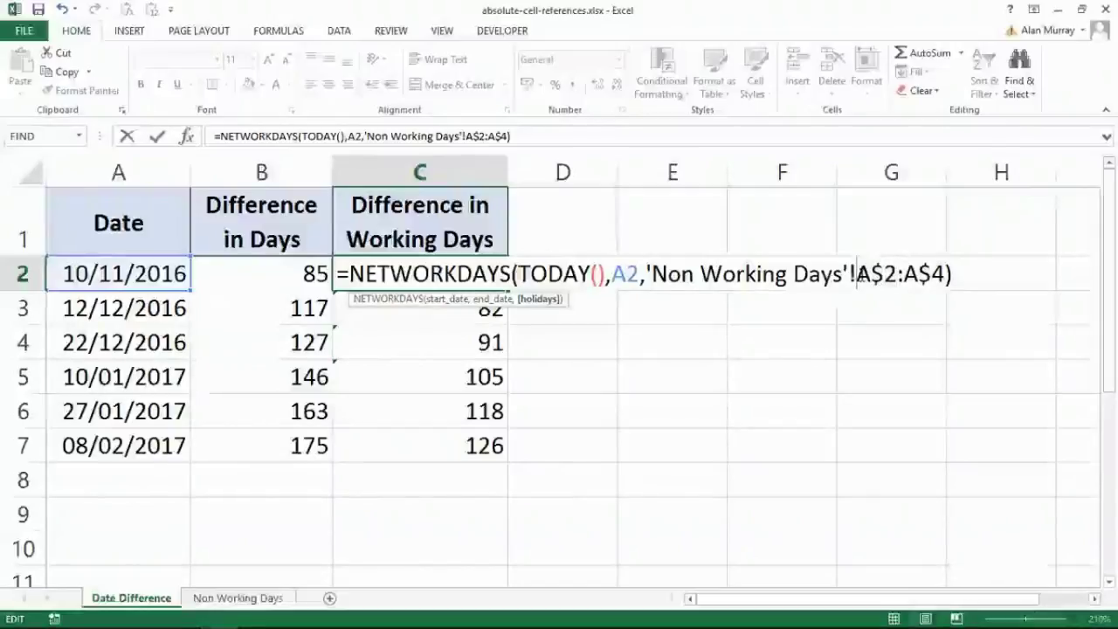
pyautogui.write('$')
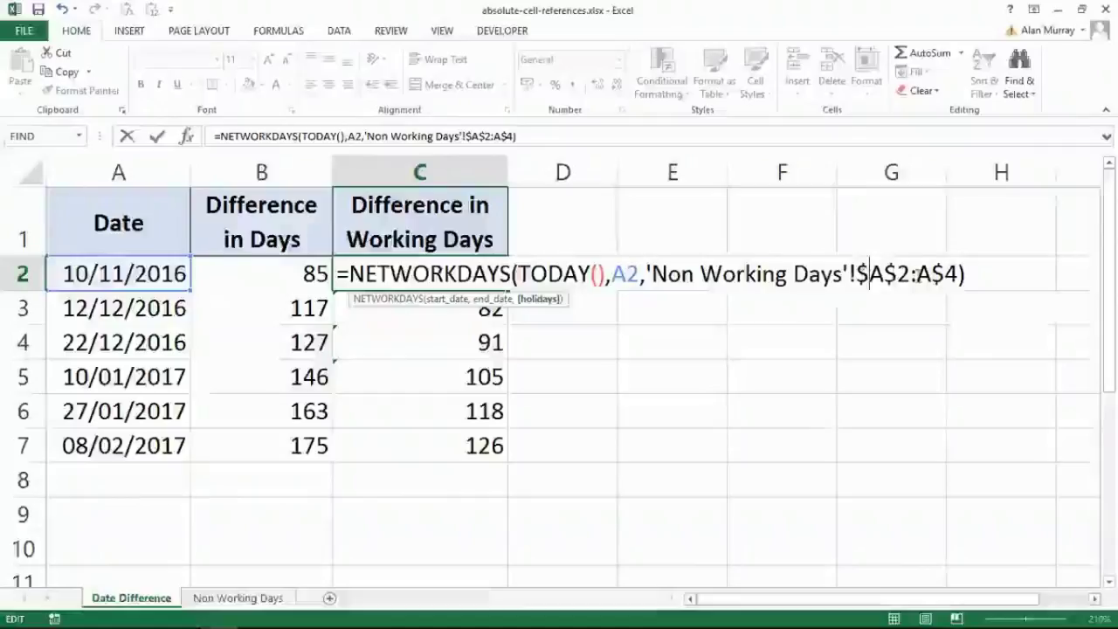
pyautogui.click(916, 274)
pyautogui.write('$')
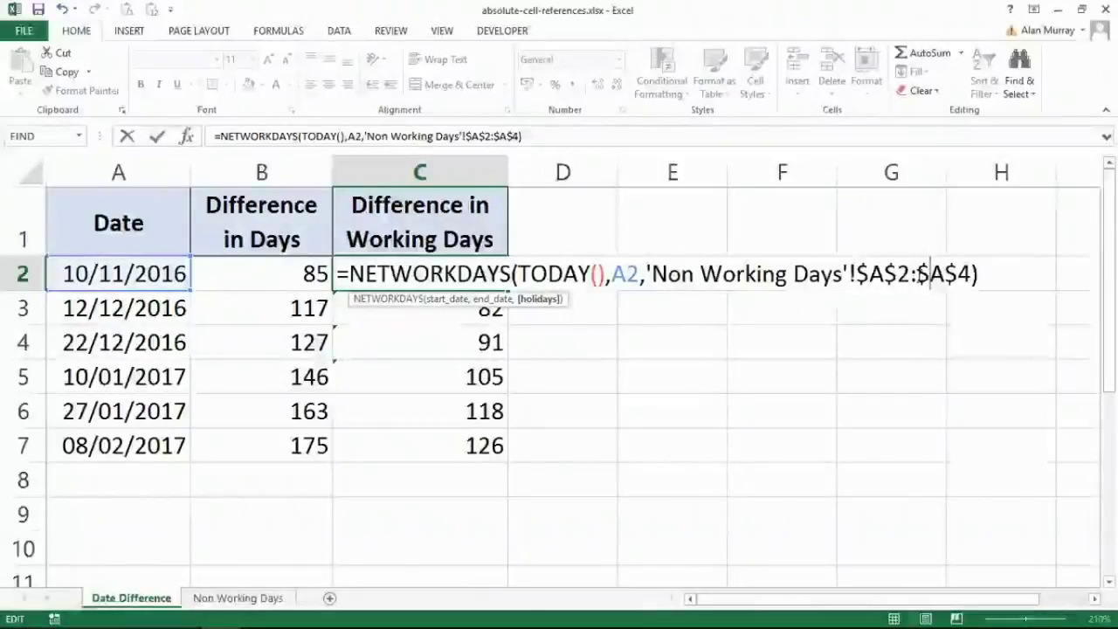
pyautogui.press('Return')
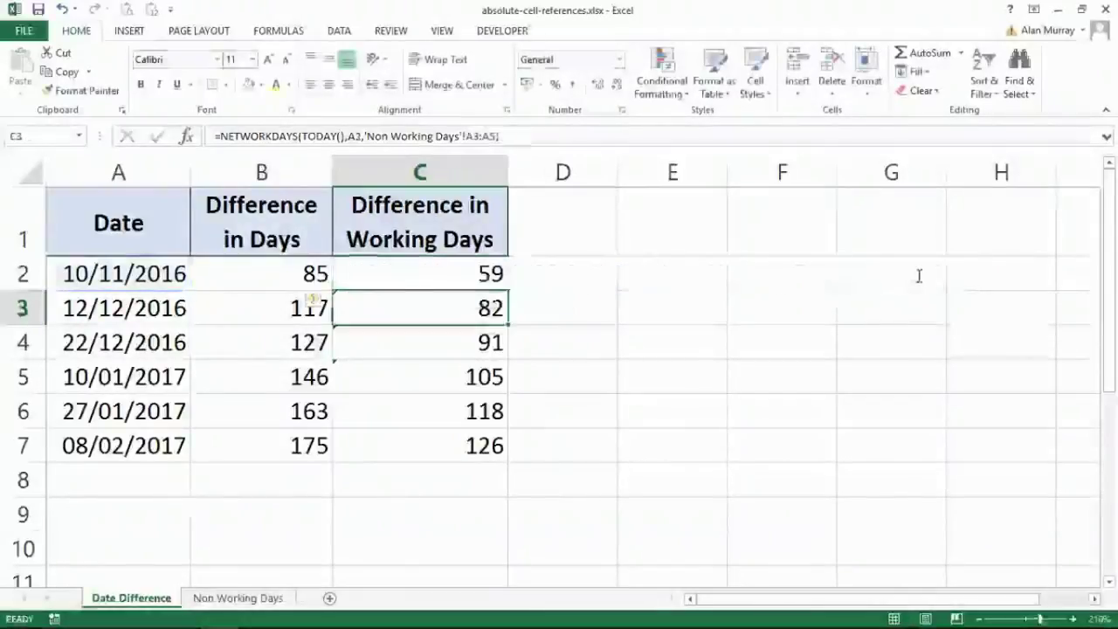
# - Copy C2's locked formula down to C7, giving 81, 89, 102, 115 and 123, and check C3
pyautogui.click(481, 274)
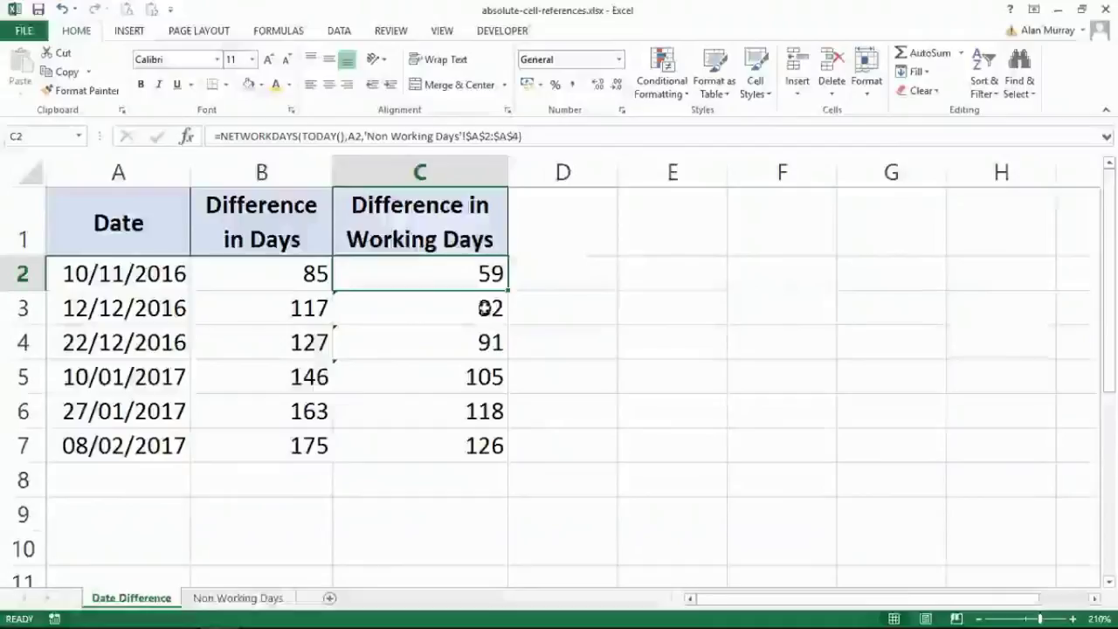
pyautogui.moveTo(508, 290); pyautogui.dragTo(494, 447)
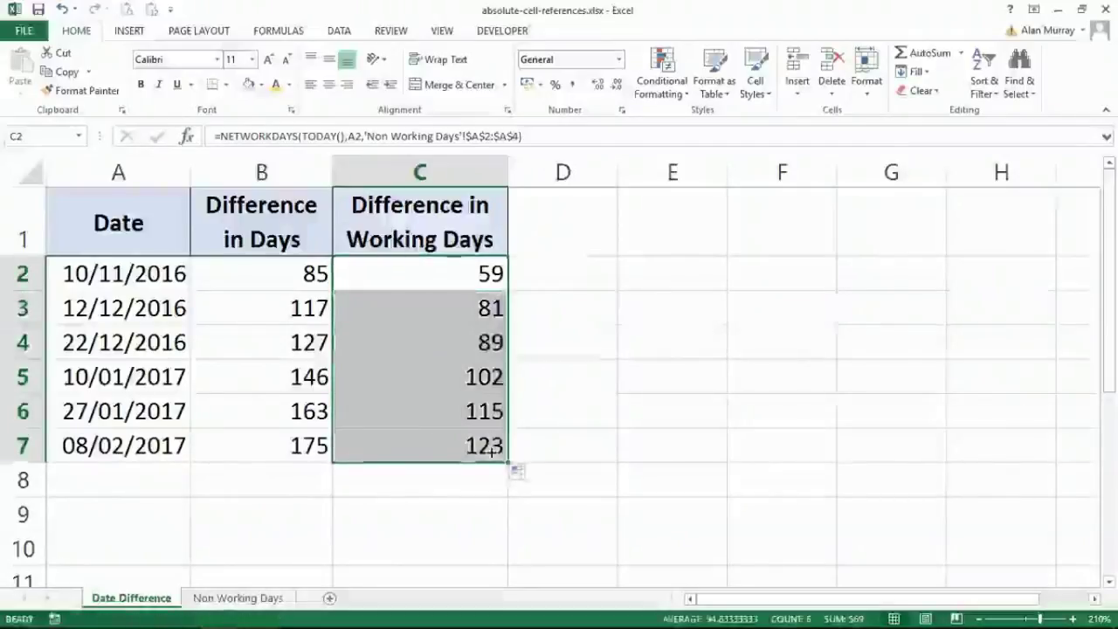
pyautogui.click(460, 307)
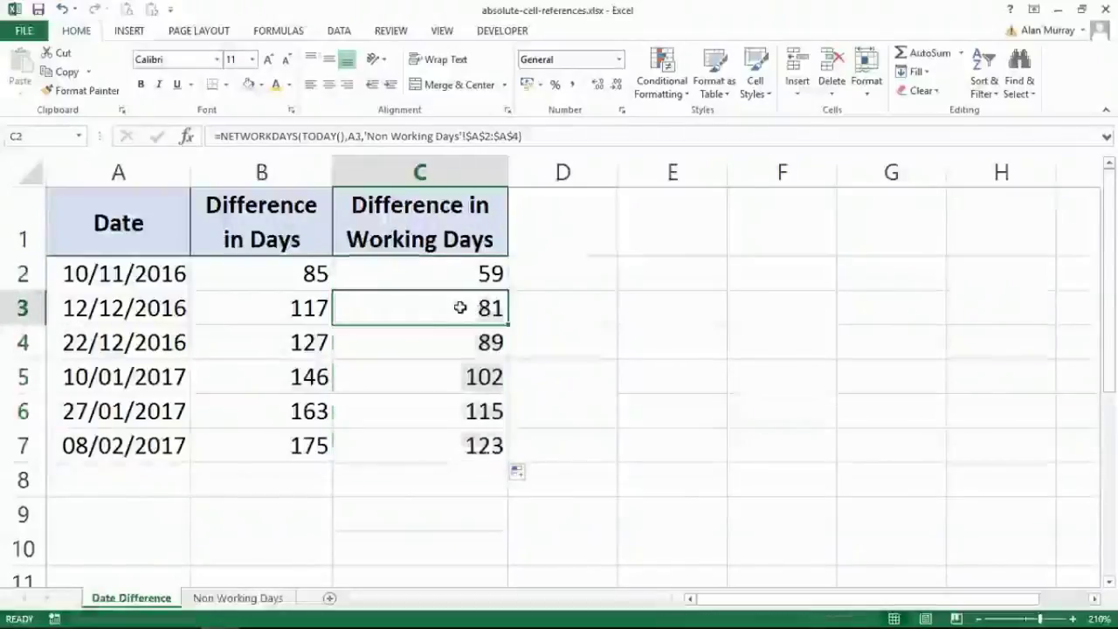
pyautogui.click(277, 598)
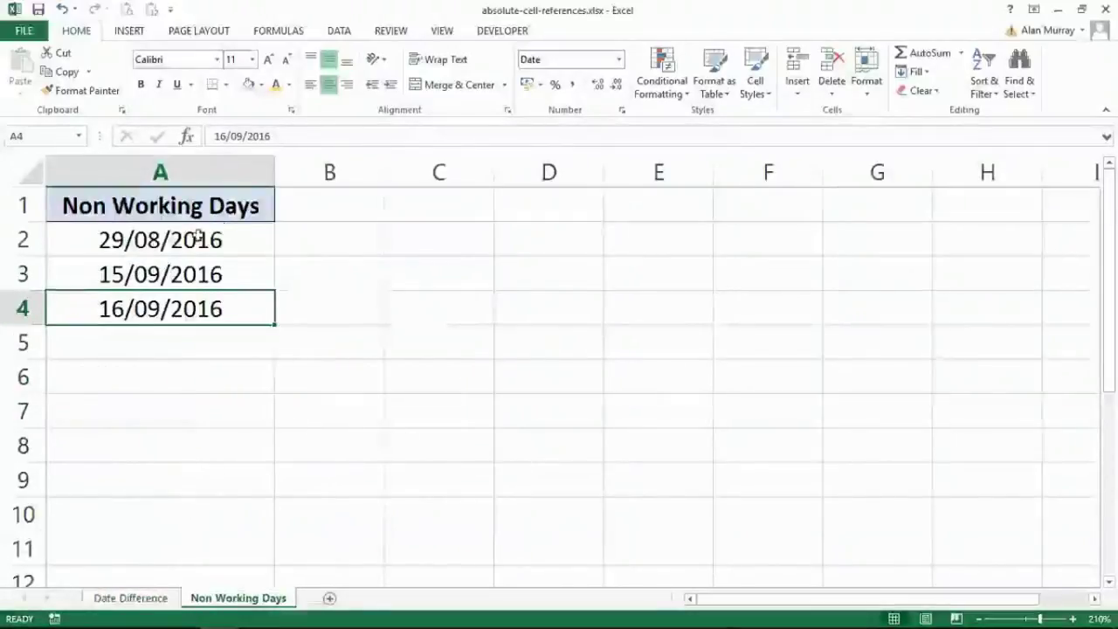
# - Abandon moving the A2:A3 holiday dates, keeping the three dates in A2:A4 unchanged
pyautogui.moveTo(198, 238); pyautogui.dragTo(195, 320)
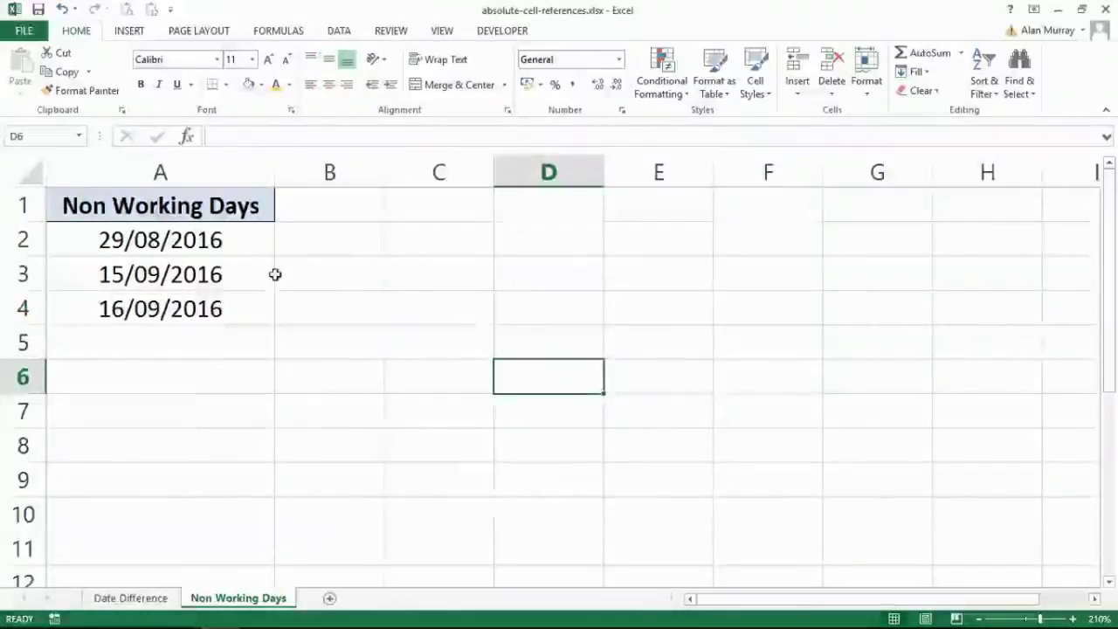
pyautogui.moveTo(227, 239); pyautogui.dragTo(222, 341)
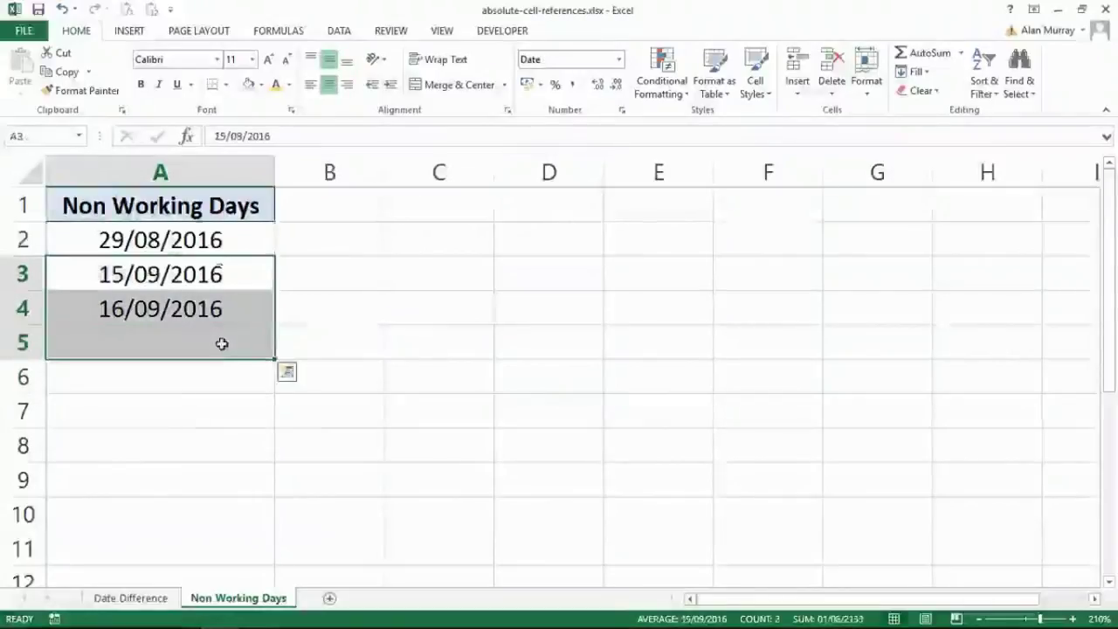
pyautogui.press('Down')
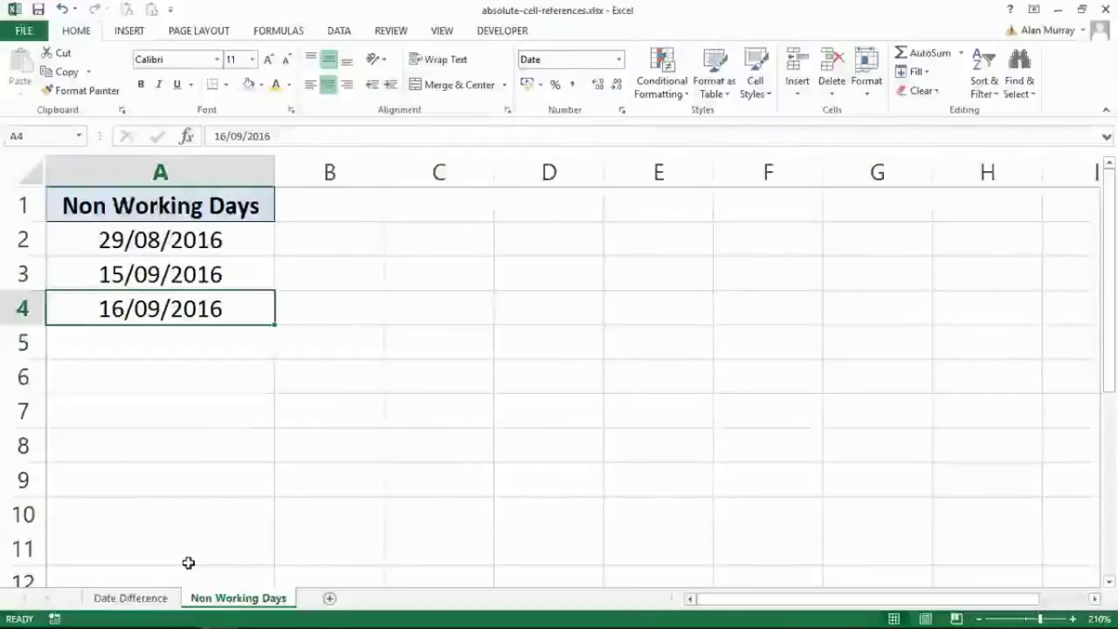
pyautogui.hotkey('ctrl', 'pageup')
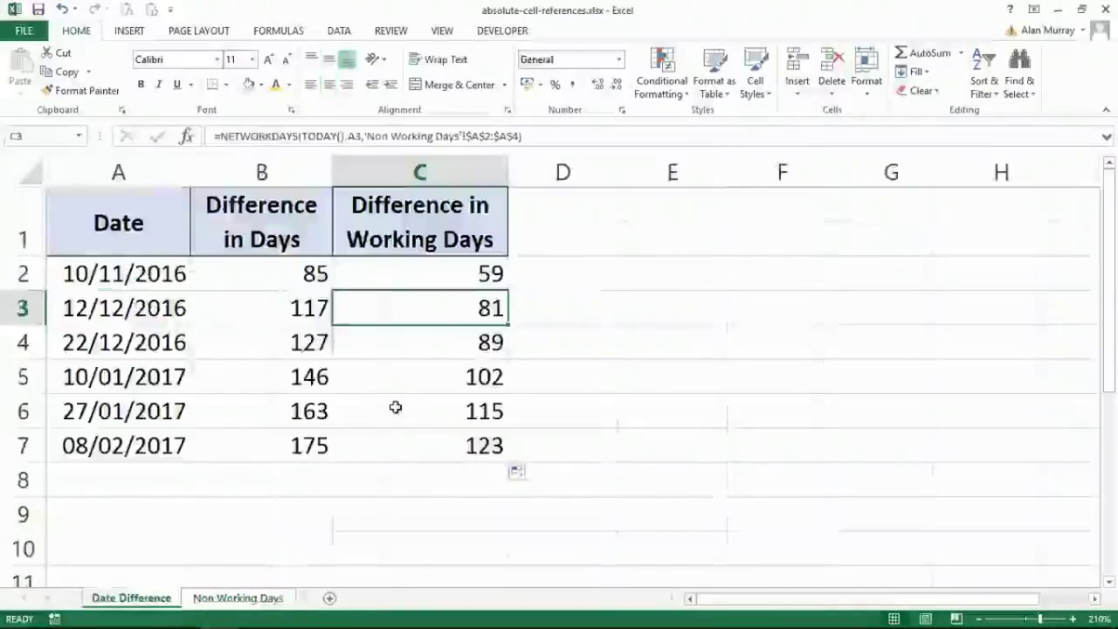
pyautogui.press('Down')
pyautogui.press('Down')
pyautogui.press('F2')
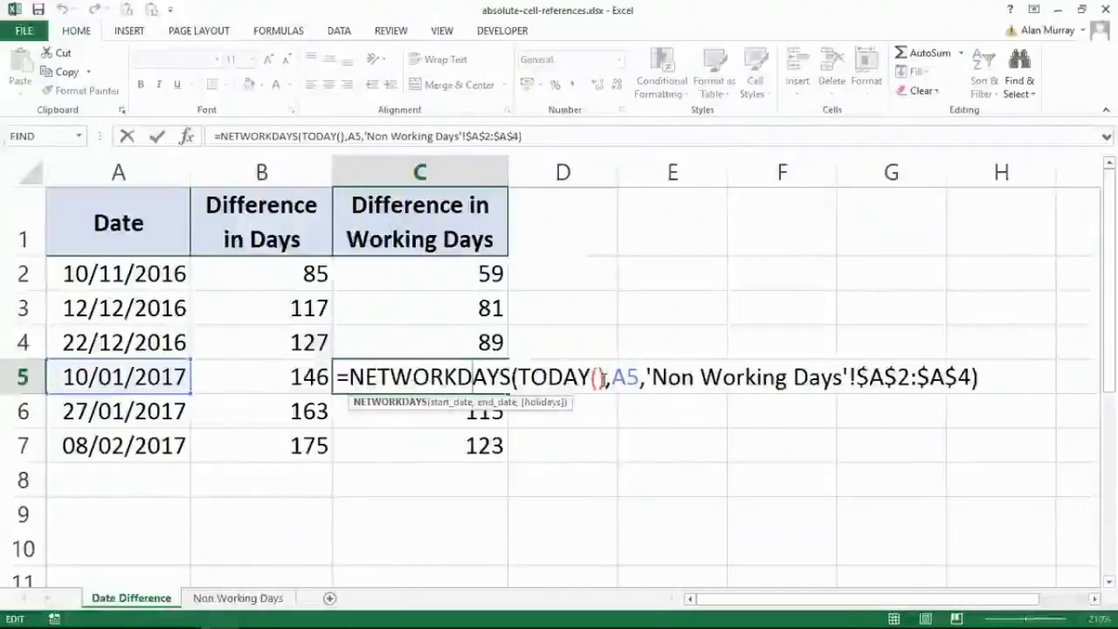
pyautogui.doubleClick(624, 377)
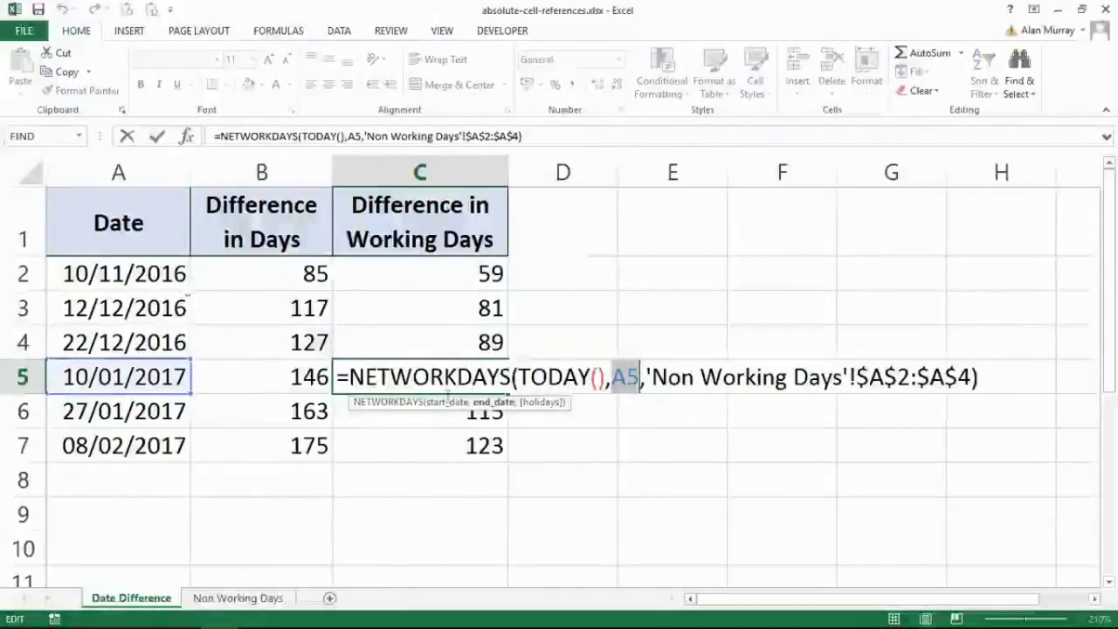
pyautogui.doubleClick(891, 377)
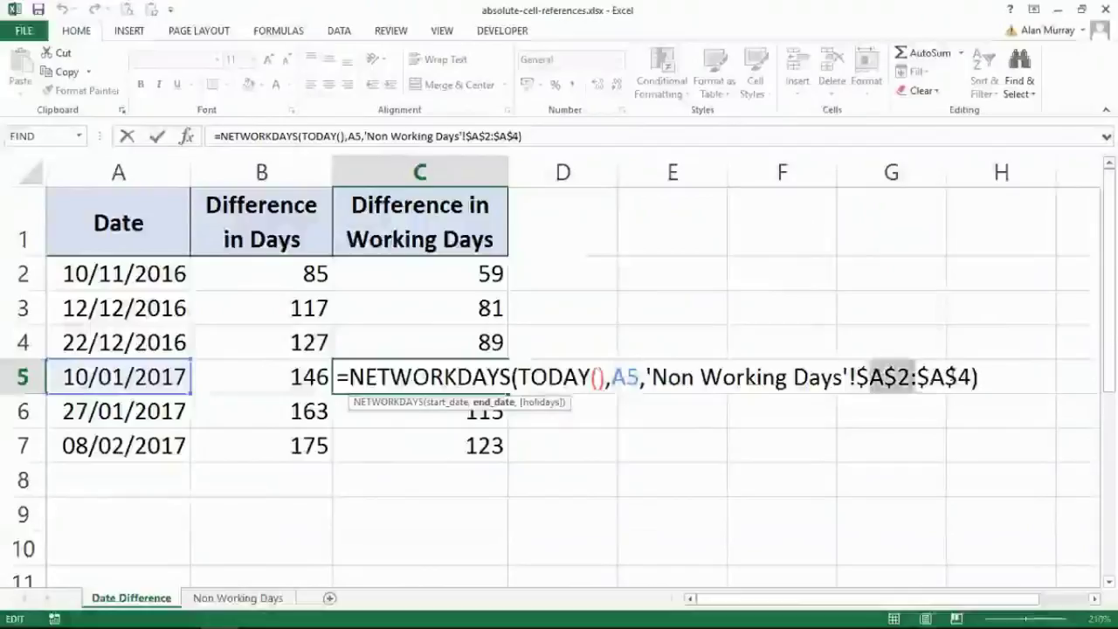
pyautogui.hotkey('shift', 'Right')
pyautogui.hotkey('shift', 'Right')
pyautogui.hotkey('shift', 'Right')
pyautogui.hotkey('shift', 'Right')
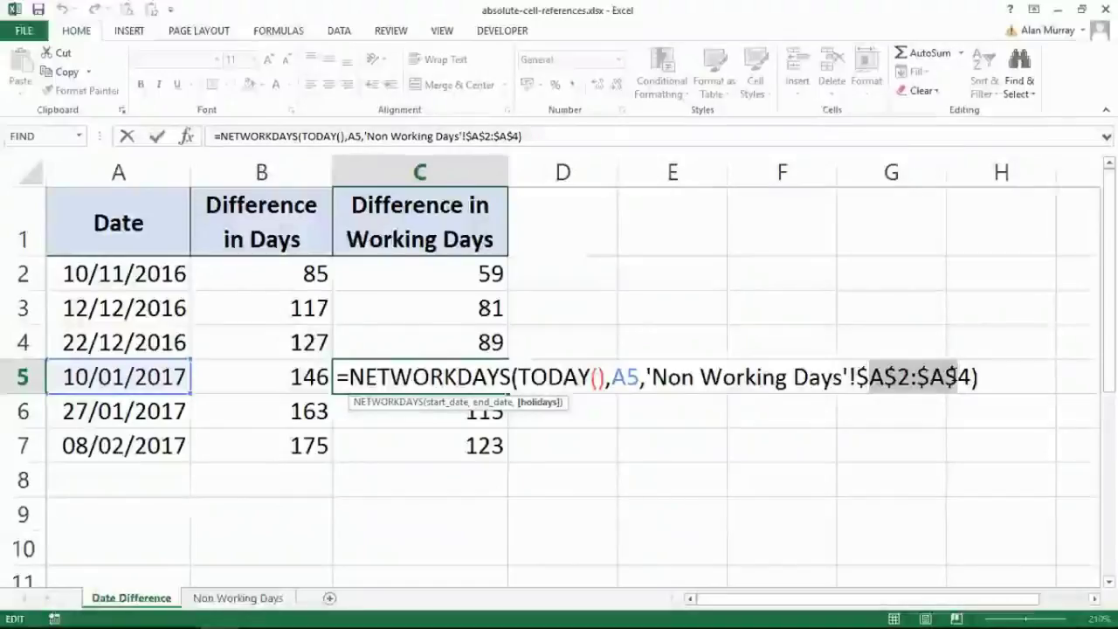
pyautogui.hotkey('ctrl', 'Return')
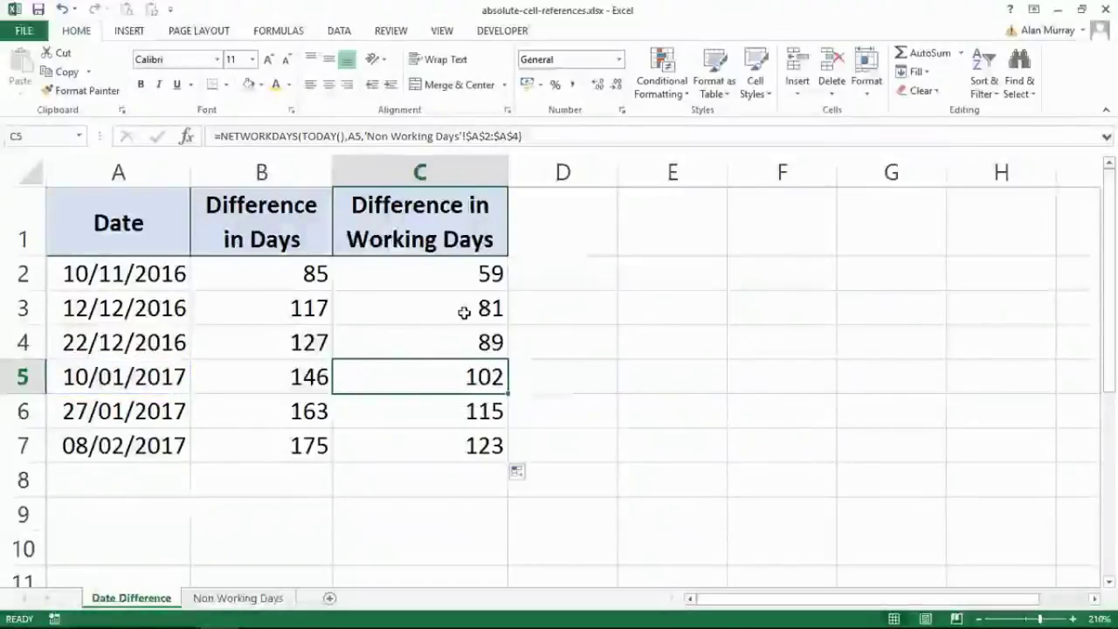